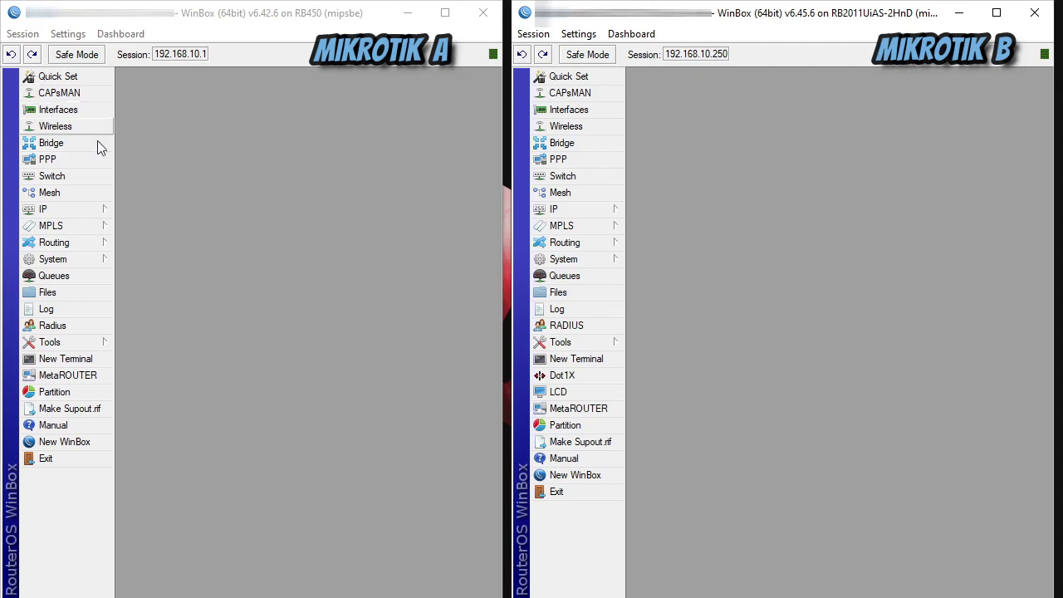
# Start a new EoIP Tunnel interface on MikroTik A and name it USeeTV_Tunnel.
pyautogui.click(218, 160)
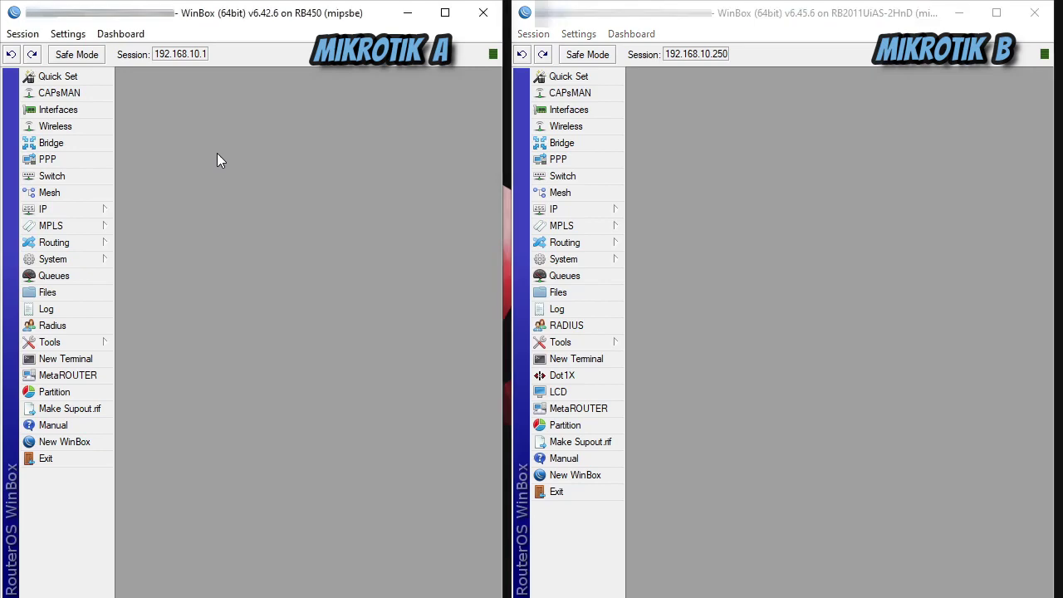
pyautogui.click(73, 114)
pyautogui.click(136, 232)
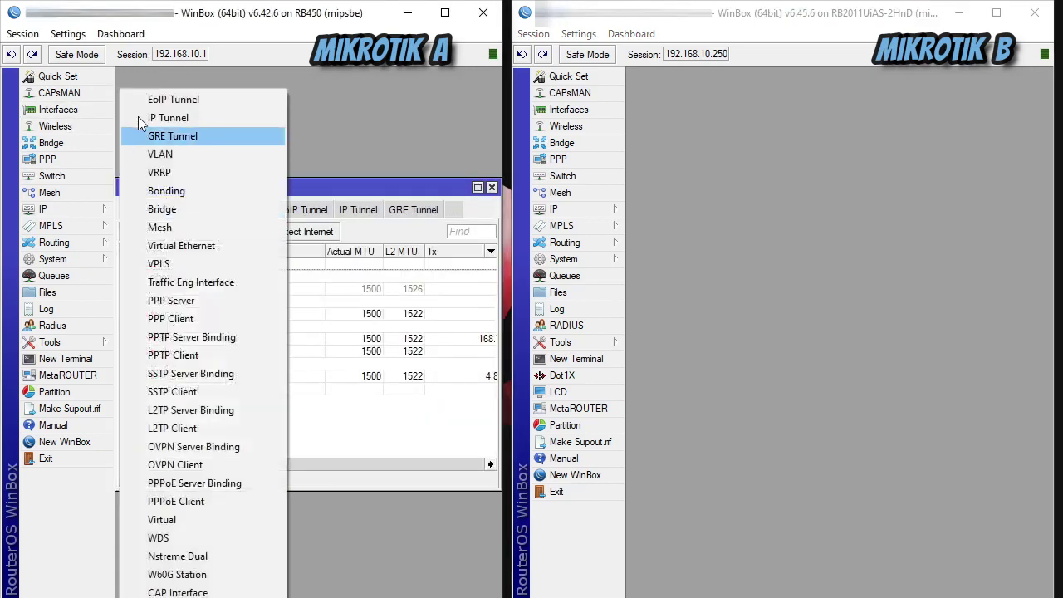
pyautogui.click(144, 99)
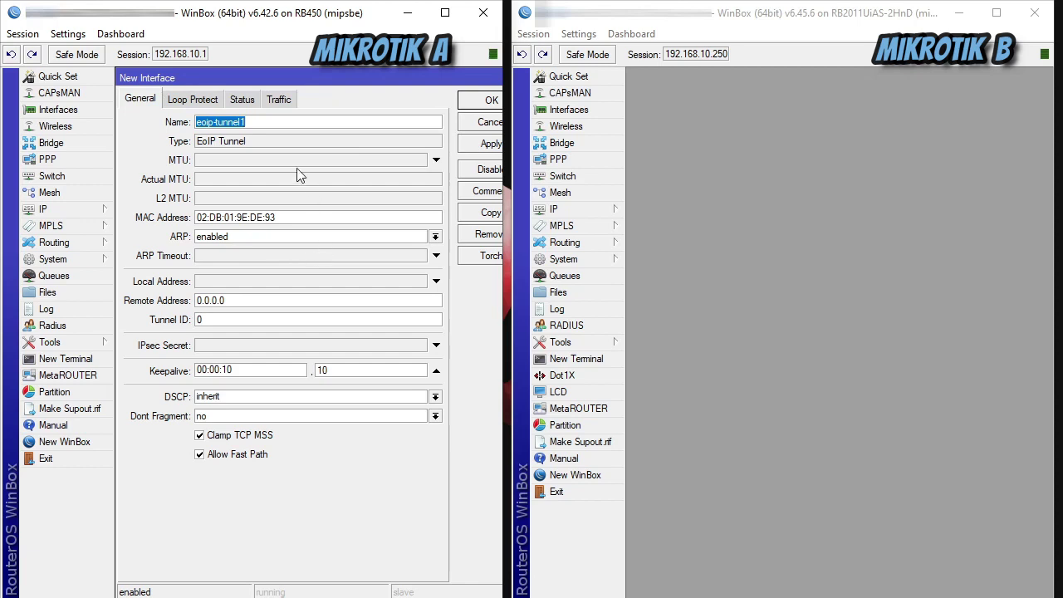
pyautogui.write('USeeTV_Tunnel')
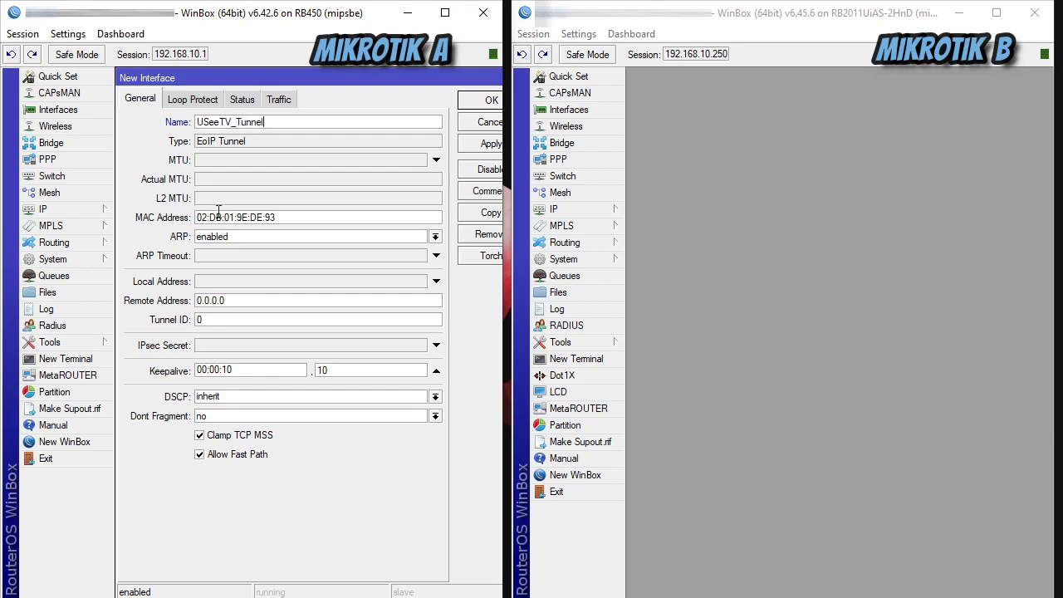
# Create the tunnel with local address 192.168.10.1, remote address 192.168.10.250 and tunnel ID 400, and widen the interface list's Name column.
pyautogui.click(237, 282)
pyautogui.write('1')
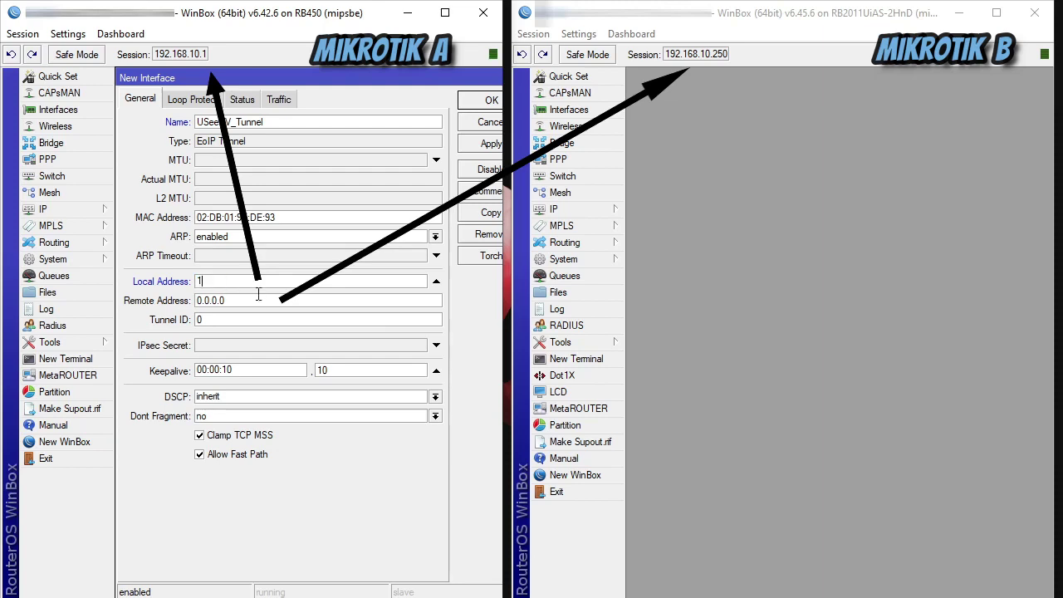
pyautogui.write('92.168.10.1')
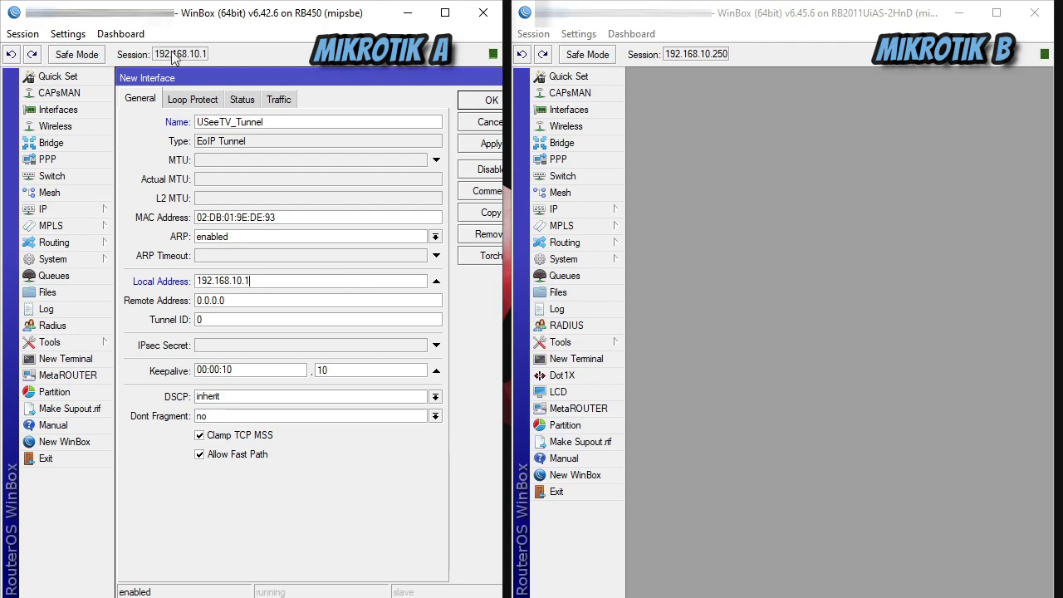
pyautogui.moveTo(239, 303); pyautogui.dragTo(148, 305)
pyautogui.write('192.168.10.250')
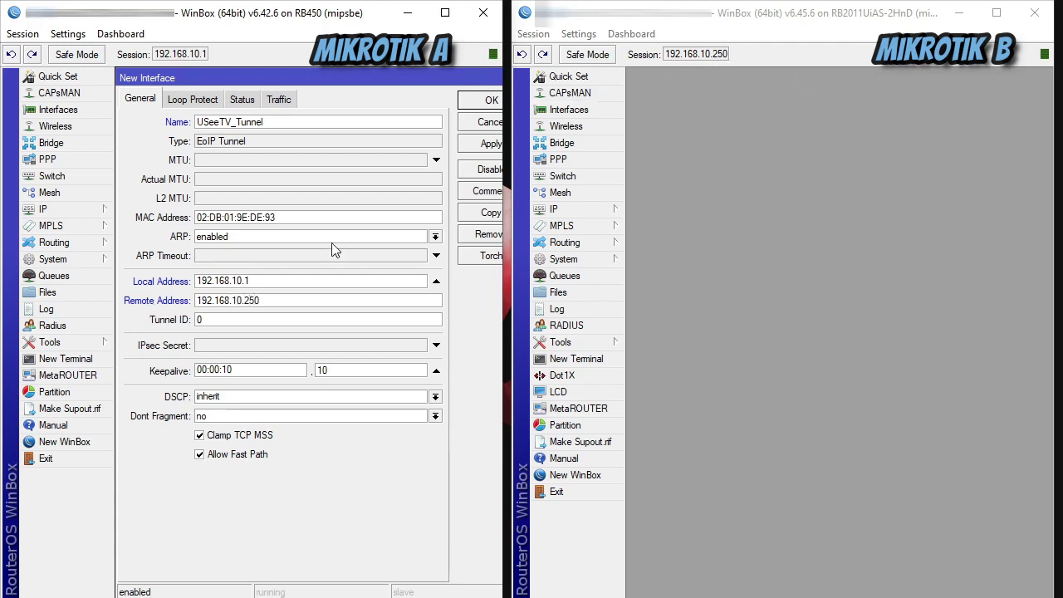
pyautogui.doubleClick(200, 319)
pyautogui.write('400')
pyautogui.click(465, 103)
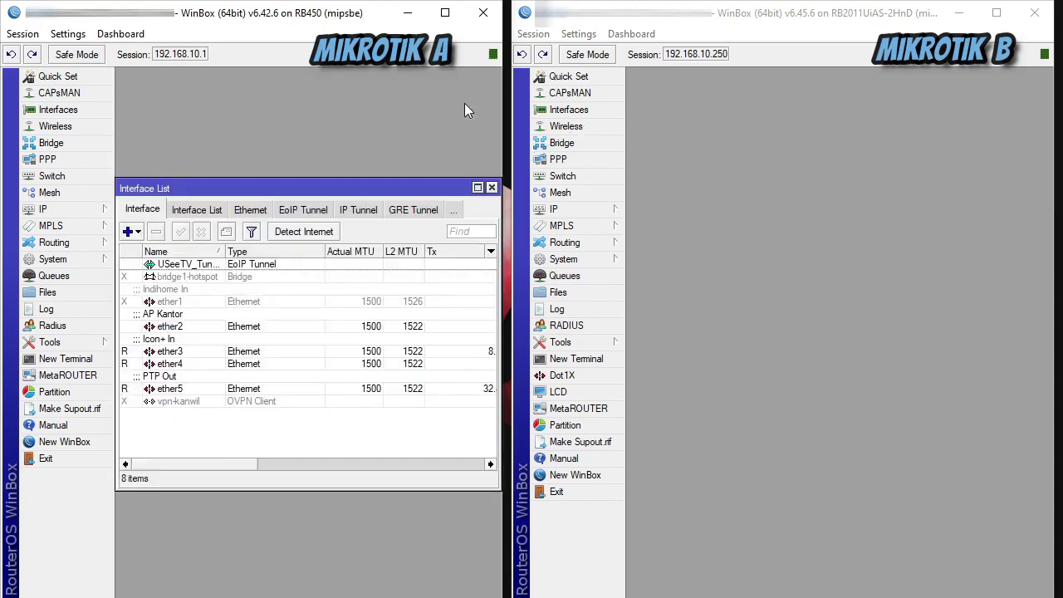
pyautogui.click(218, 264)
pyautogui.moveTo(225, 251); pyautogui.dragTo(244, 251)
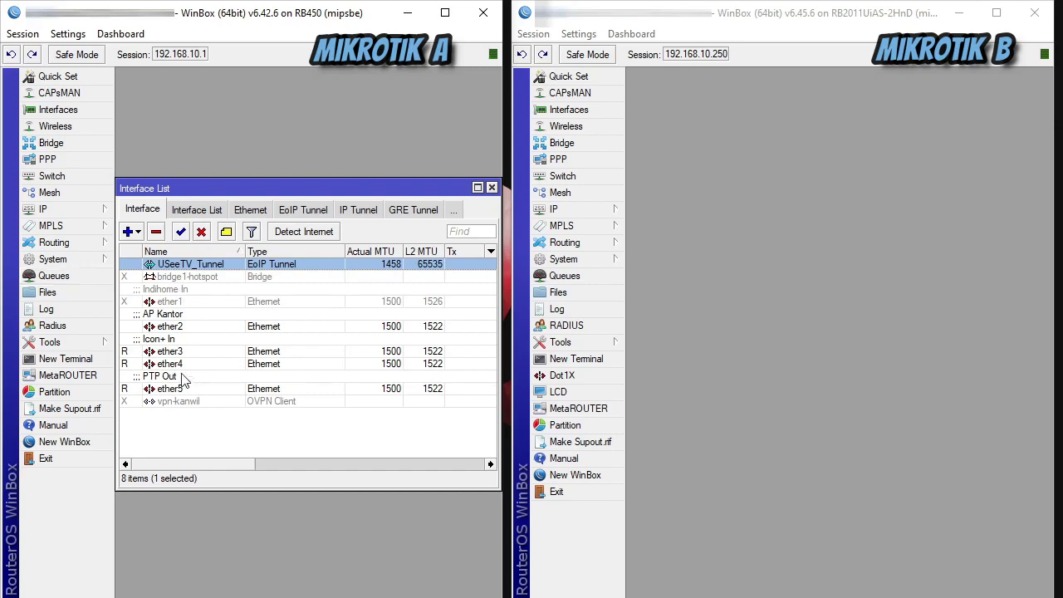
# Add the comment UseeTV_IN to the ether4 interface and save it.
pyautogui.click(170, 366)
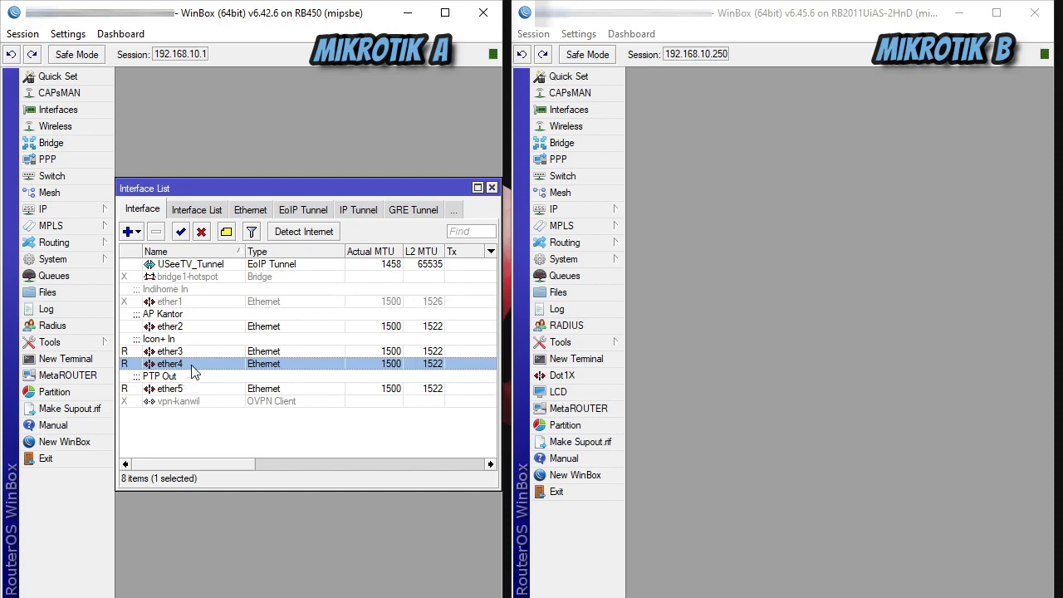
pyautogui.doubleClick(192, 365)
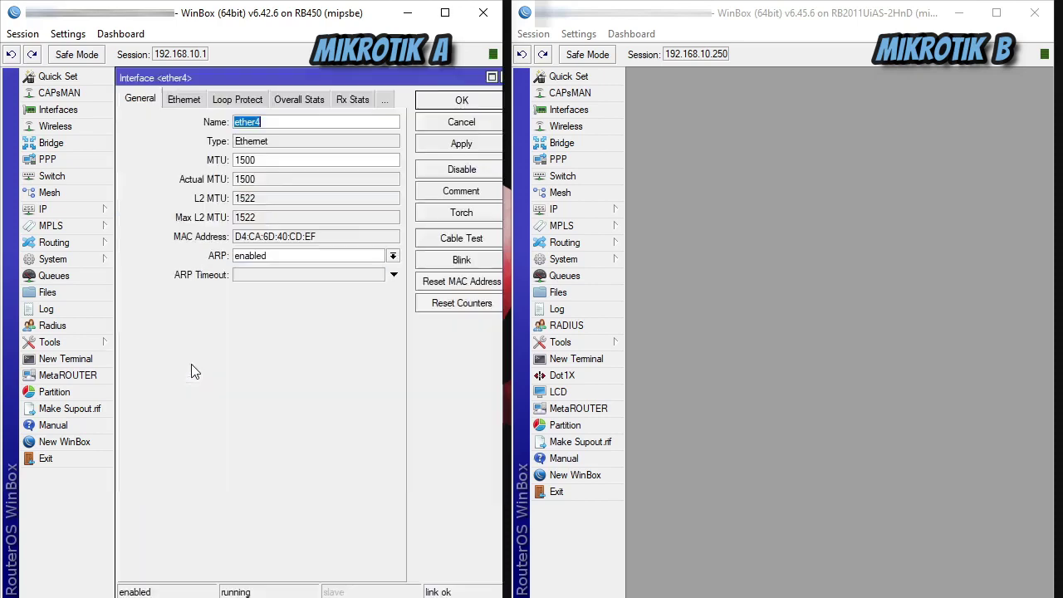
pyautogui.click(453, 196)
pyautogui.write('Usee')
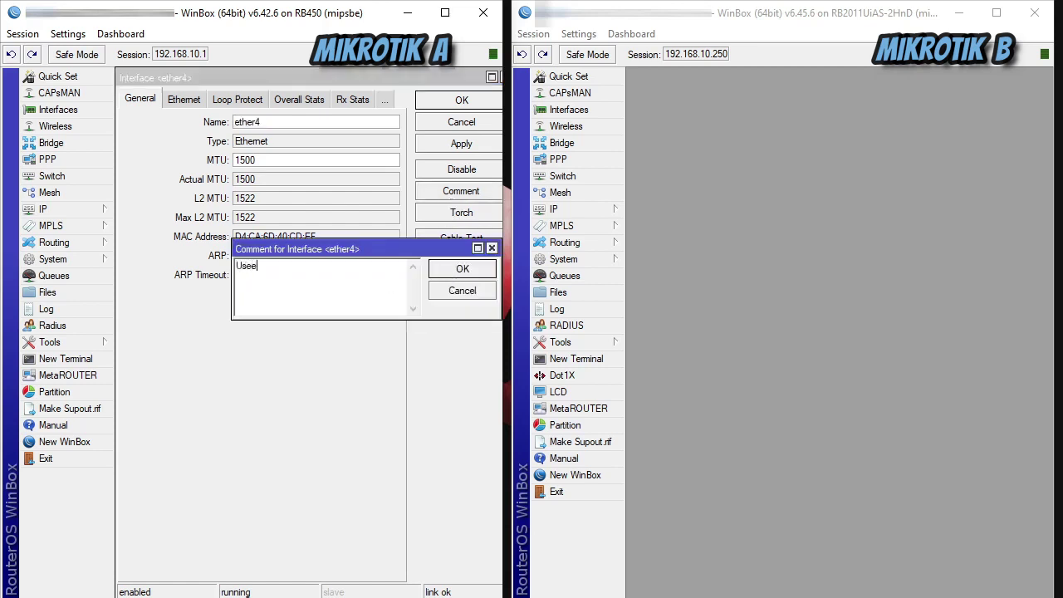
pyautogui.write('TV_IN')
pyautogui.click(456, 269)
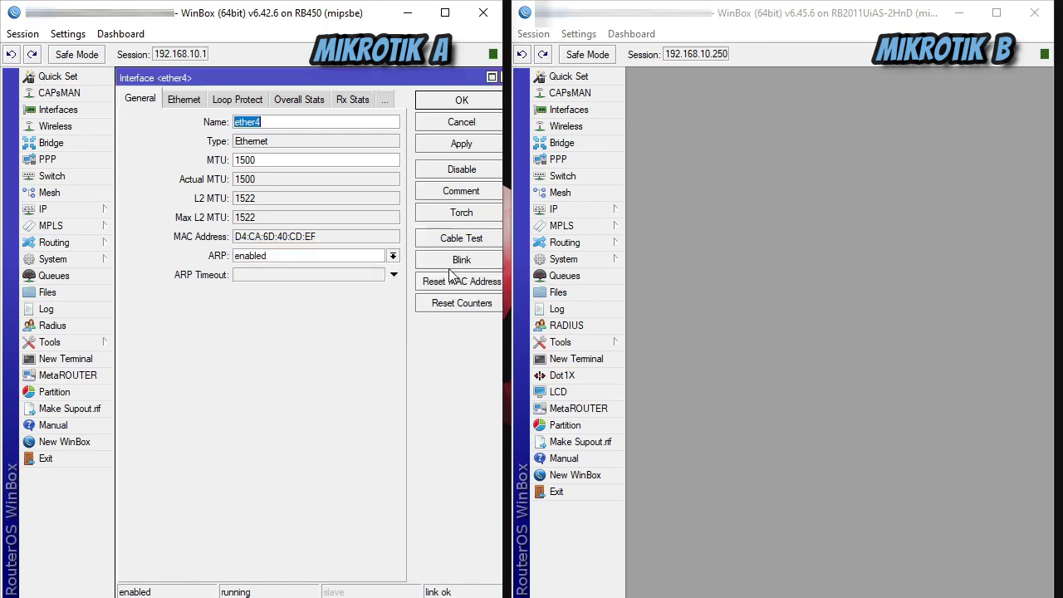
pyautogui.click(448, 102)
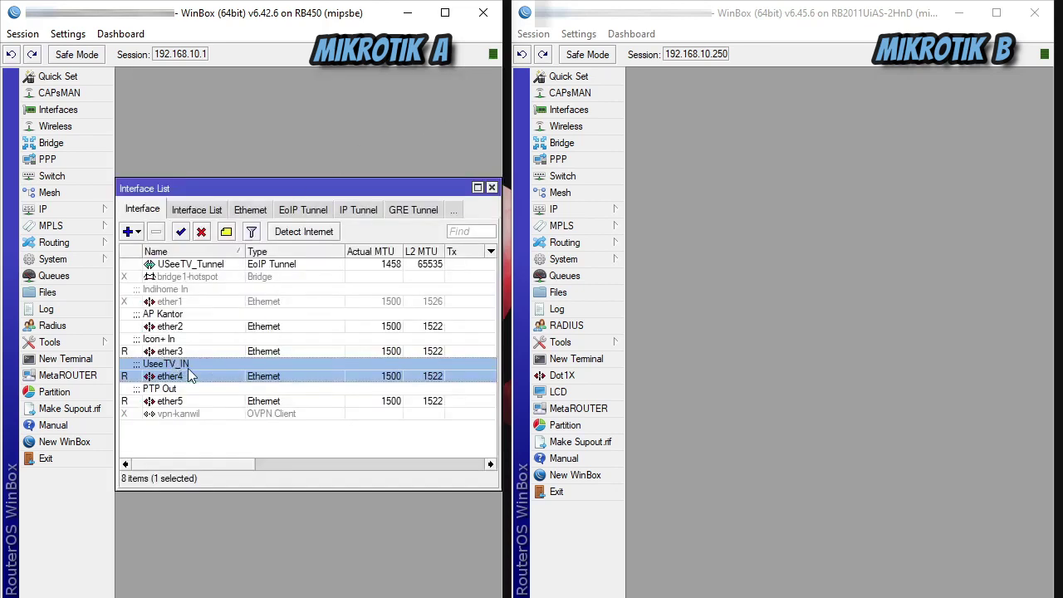
# Create a new bridge named bridge_UseeTV on MikroTik A.
pyautogui.click(191, 266)
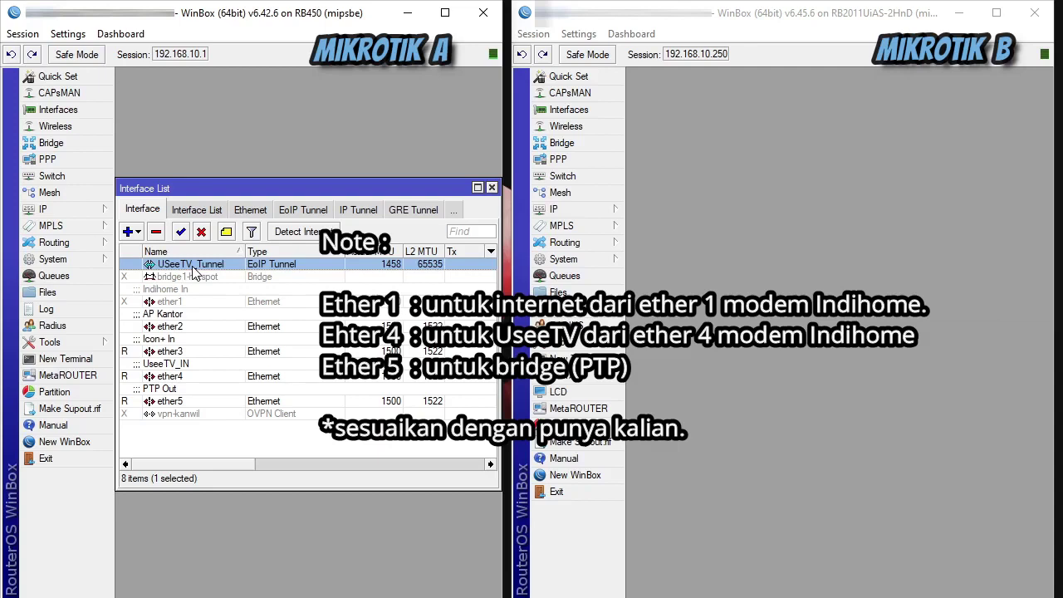
pyautogui.click(182, 376)
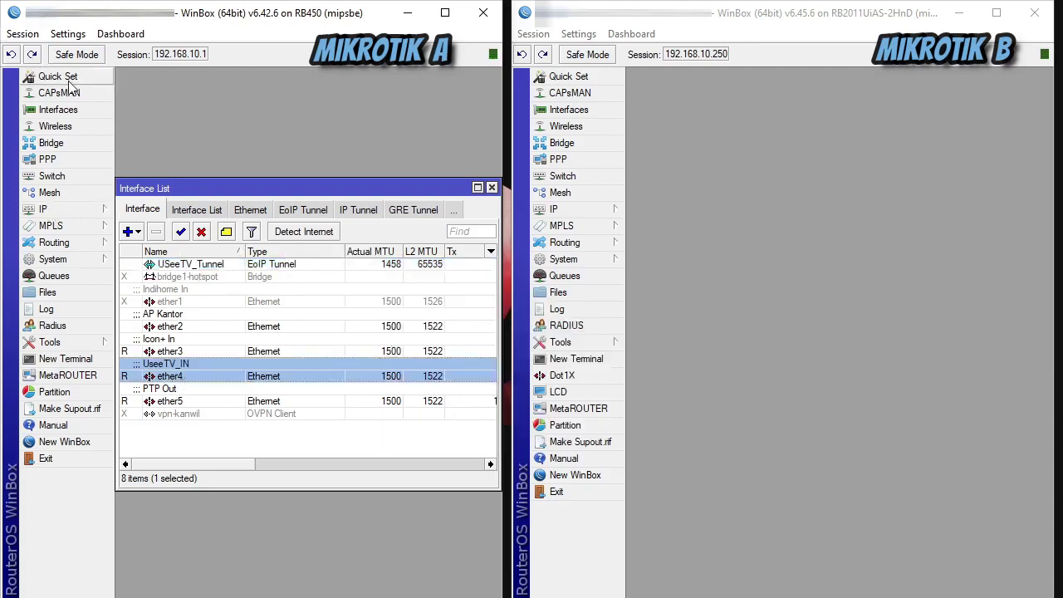
pyautogui.click(54, 145)
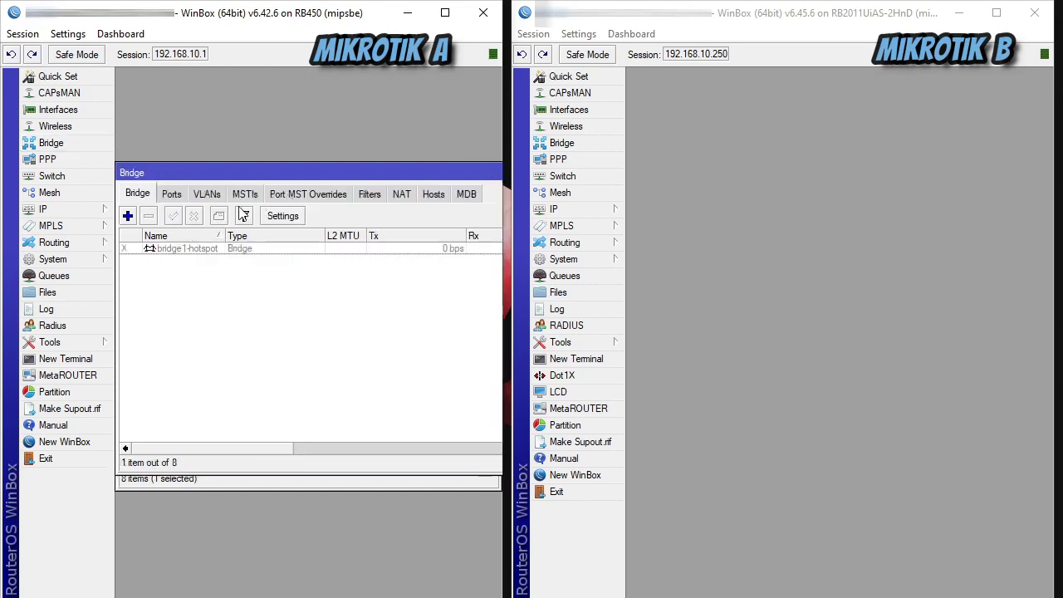
pyautogui.click(127, 216)
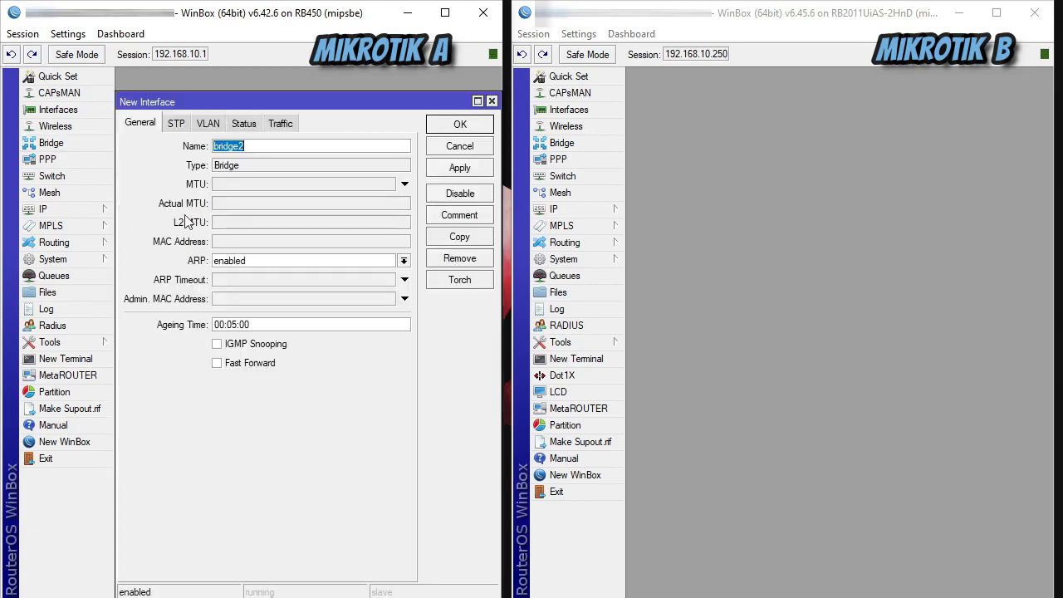
pyautogui.write('bridge_Usee')
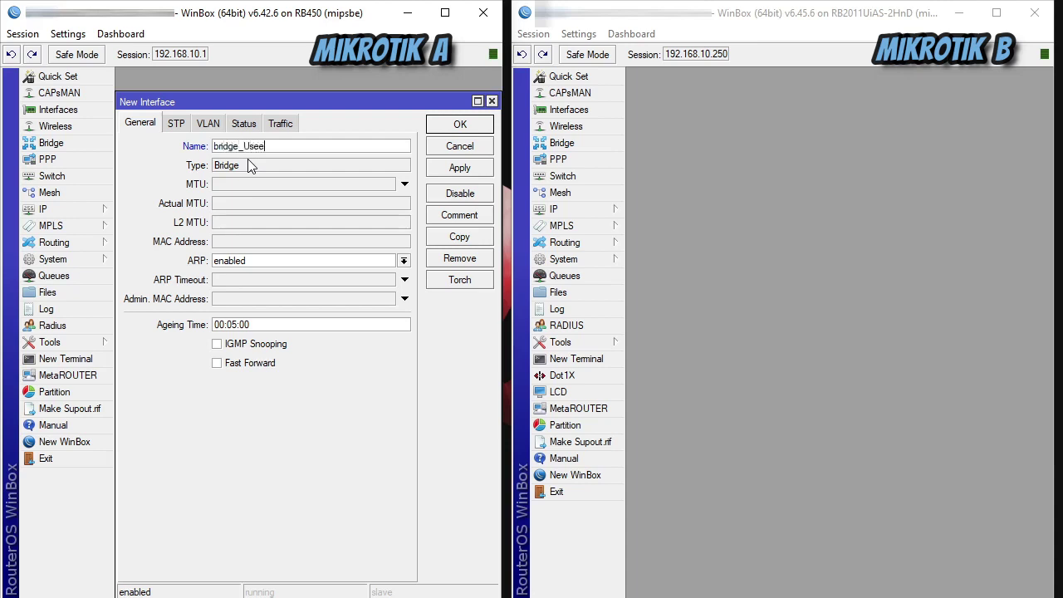
pyautogui.write('TV')
pyautogui.click(466, 126)
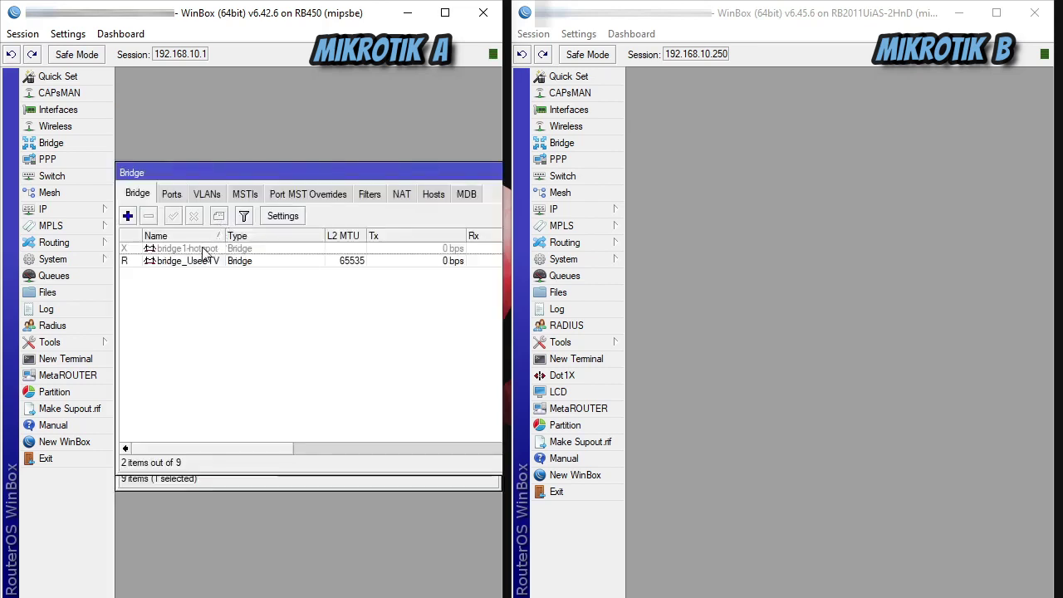
# Add the USeeTV_Tunnel interface as a port of the bridge_UseeTV bridge.
pyautogui.click(202, 262)
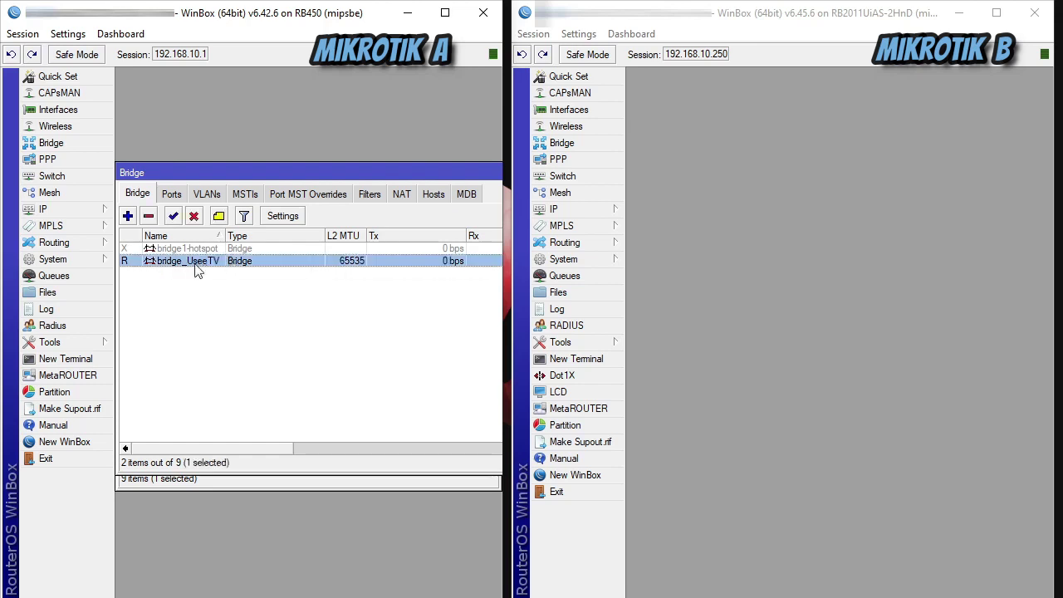
pyautogui.click(171, 194)
pyautogui.click(127, 216)
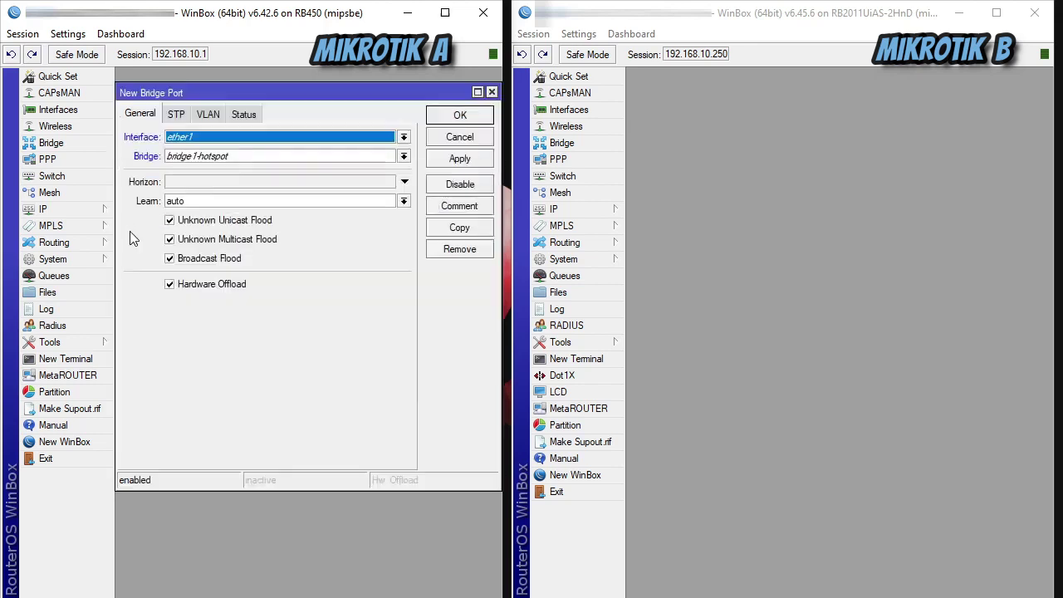
pyautogui.click(404, 137)
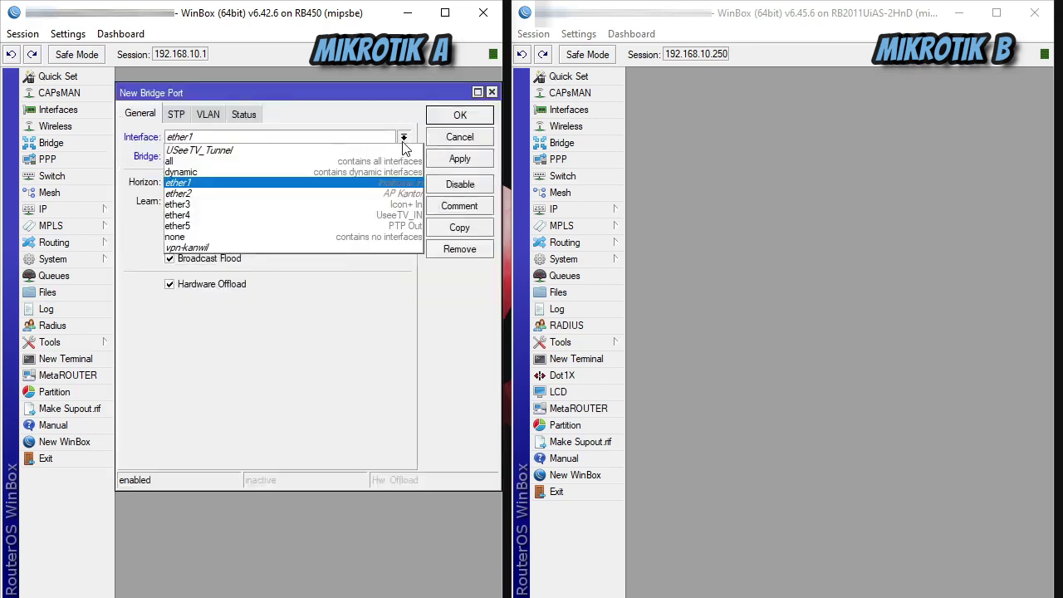
pyautogui.click(181, 150)
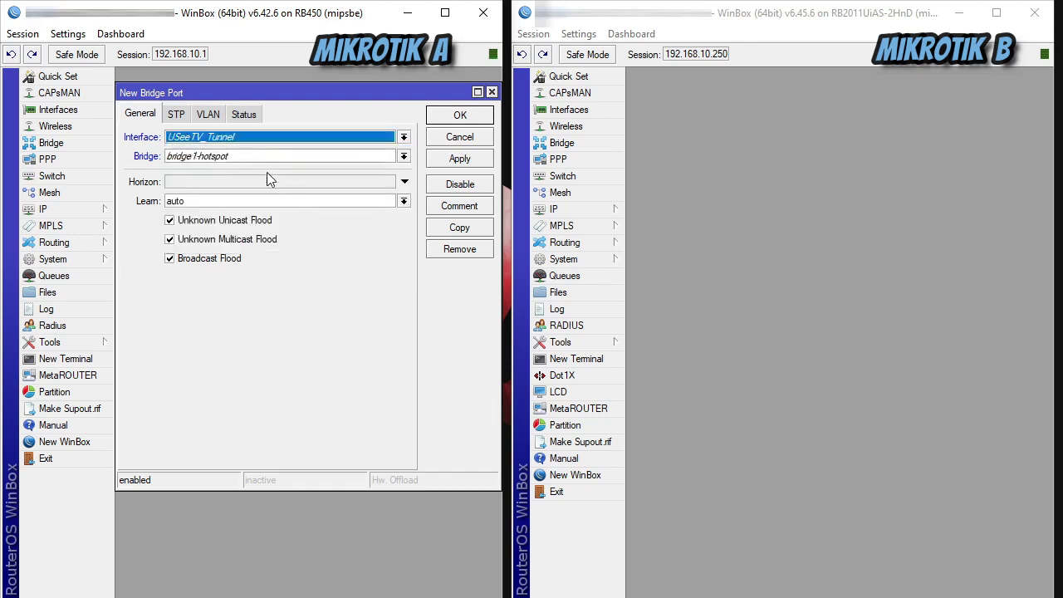
pyautogui.click(268, 160)
pyautogui.click(212, 179)
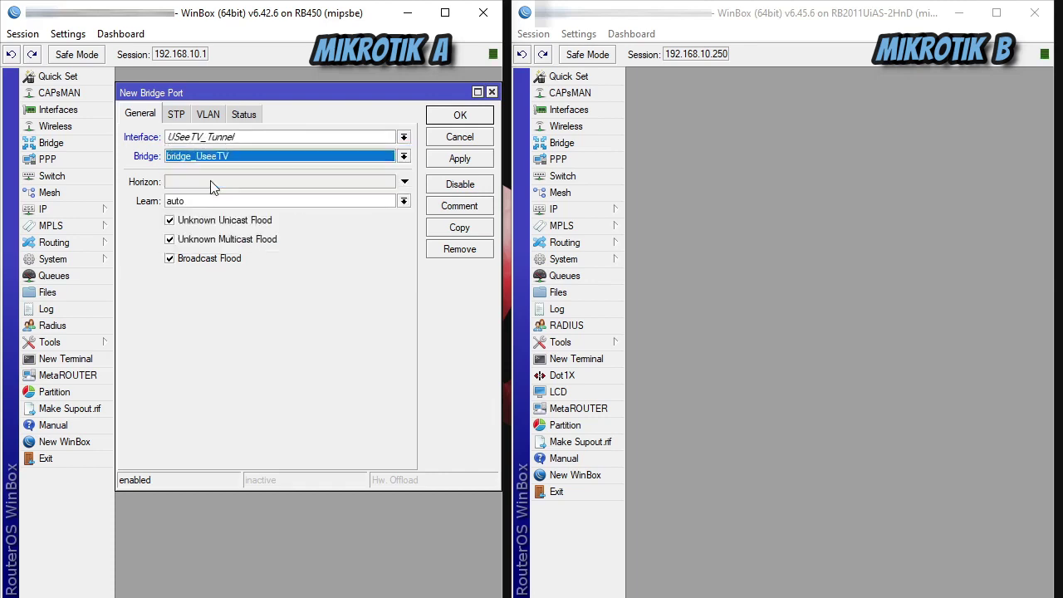
pyautogui.click(463, 115)
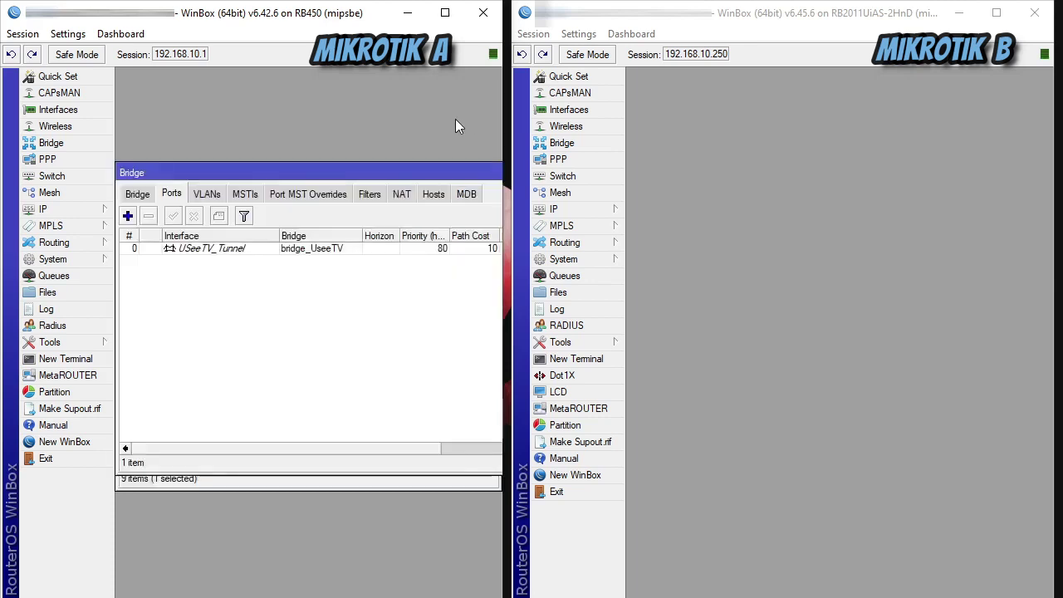
# Add ether4 as a second port of the bridge_UseeTV bridge.
pyautogui.click(209, 251)
pyautogui.click(128, 216)
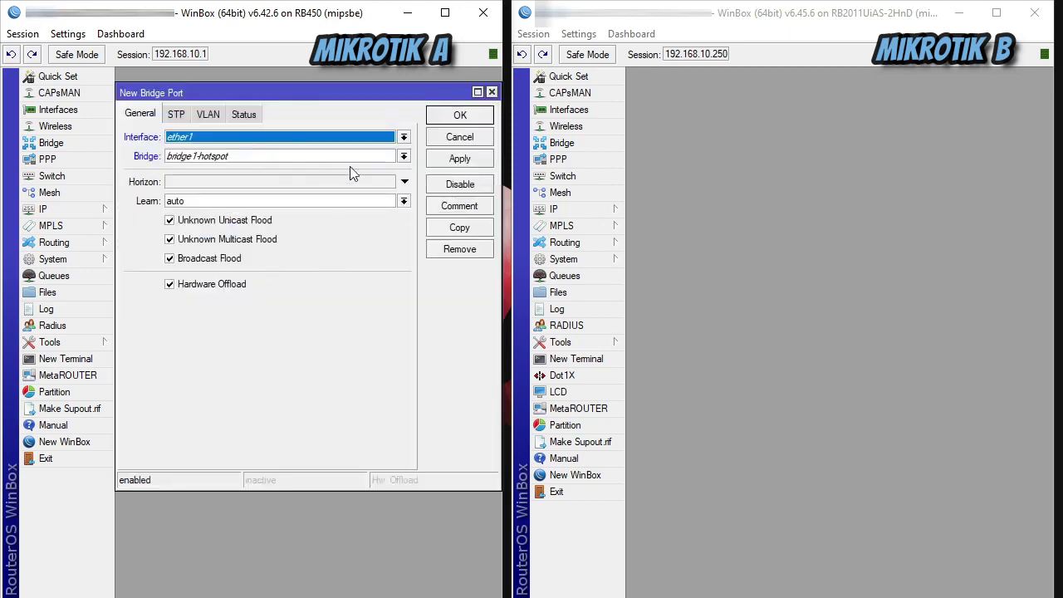
pyautogui.click(403, 138)
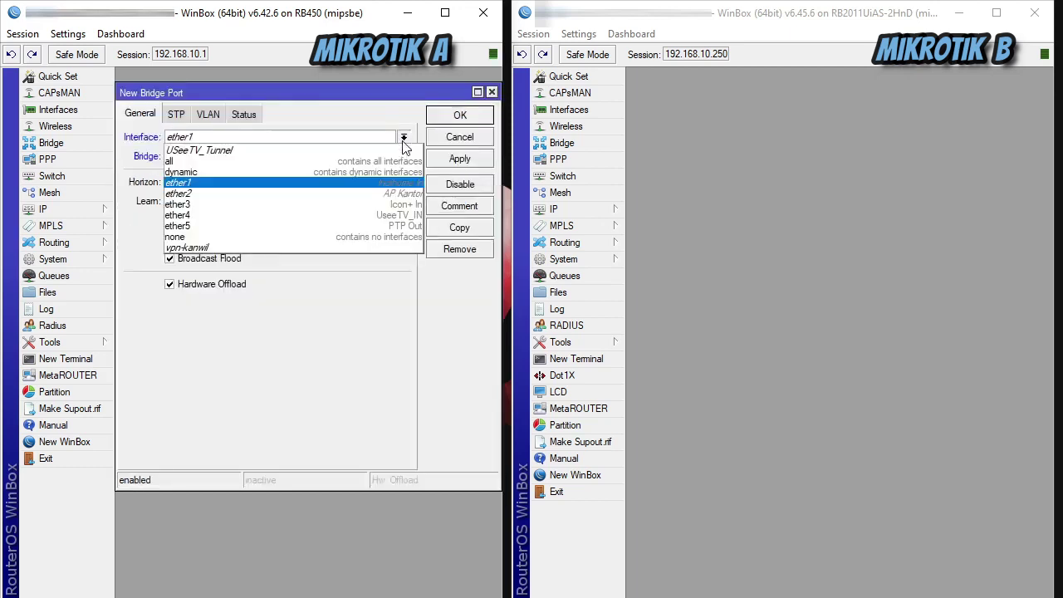
pyautogui.click(218, 215)
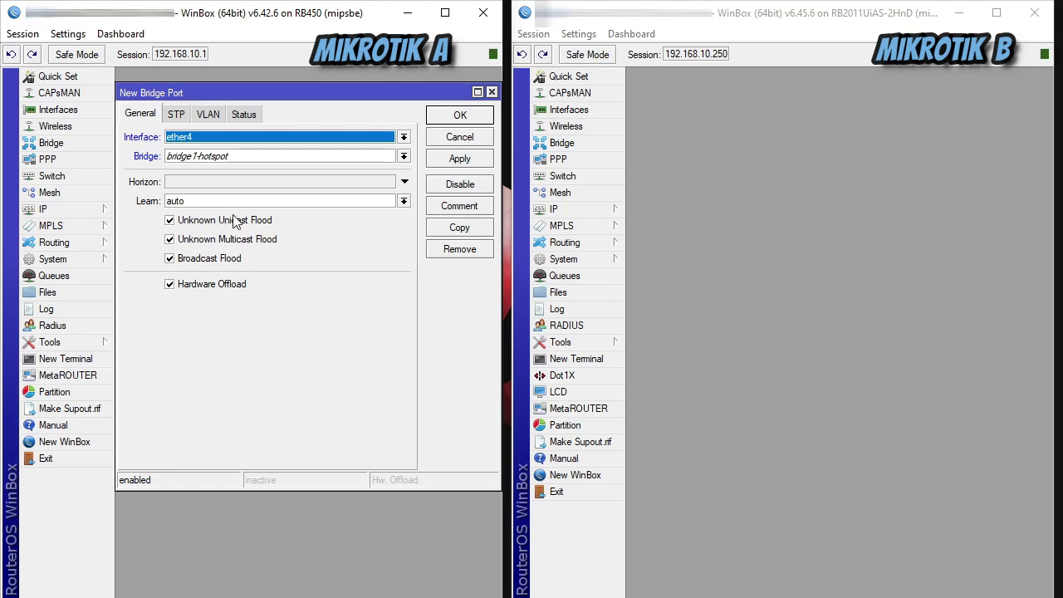
pyautogui.click(404, 158)
pyautogui.click(281, 179)
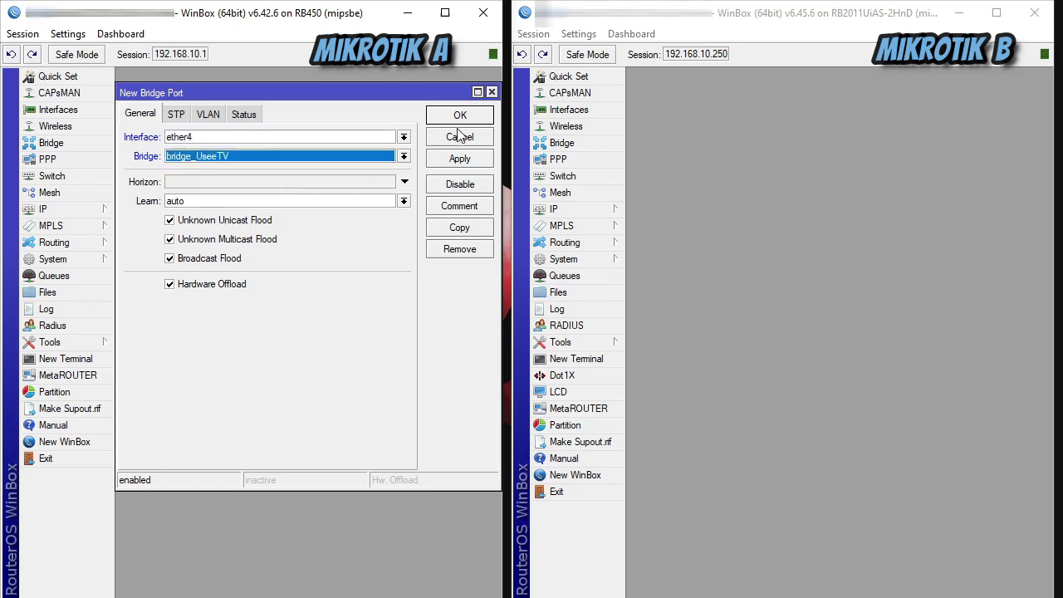
pyautogui.click(461, 118)
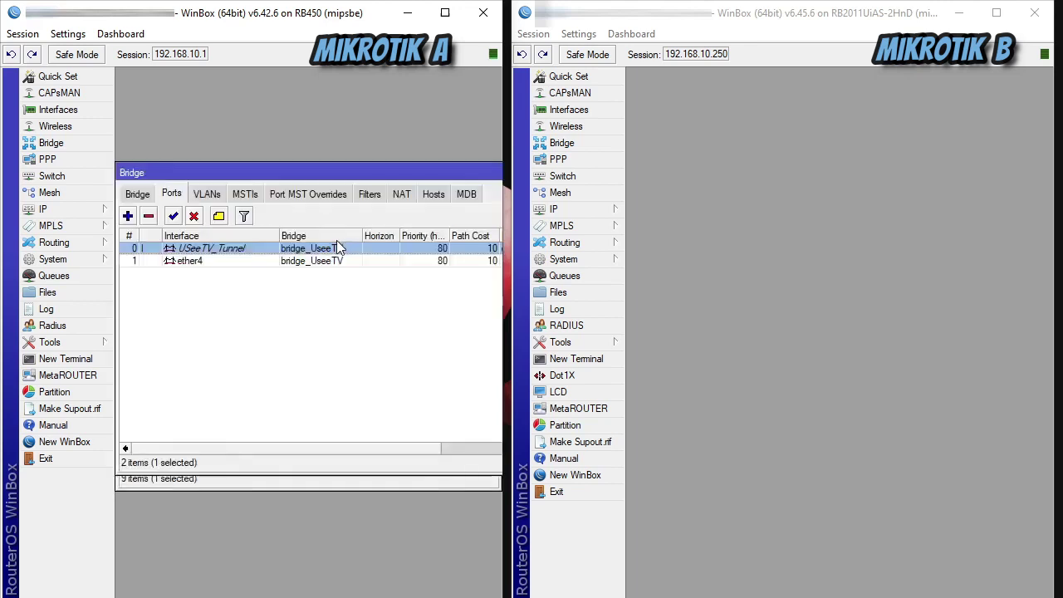
pyautogui.click(214, 263)
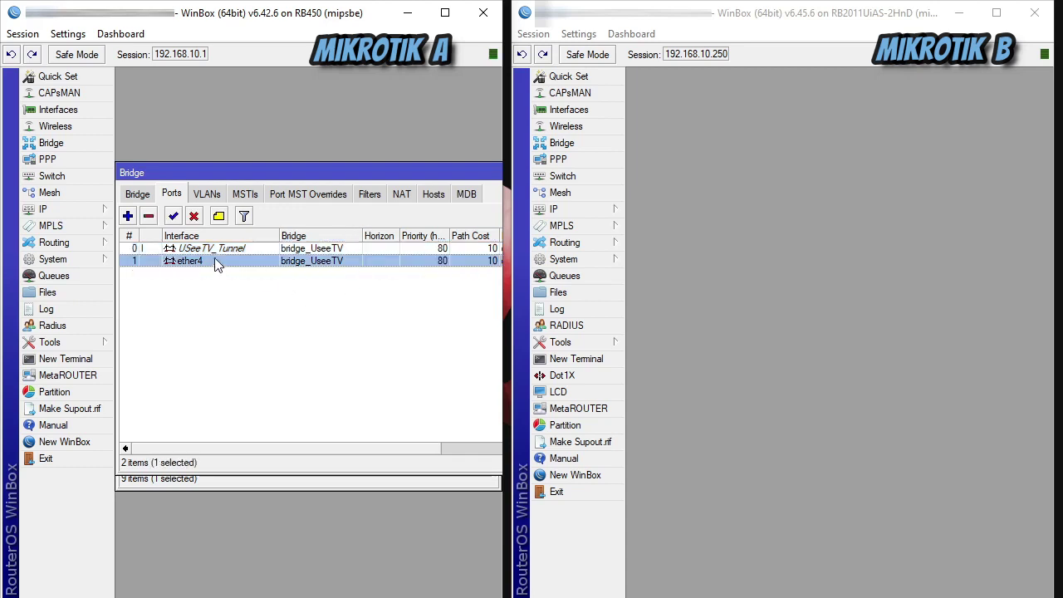
pyautogui.click(220, 249)
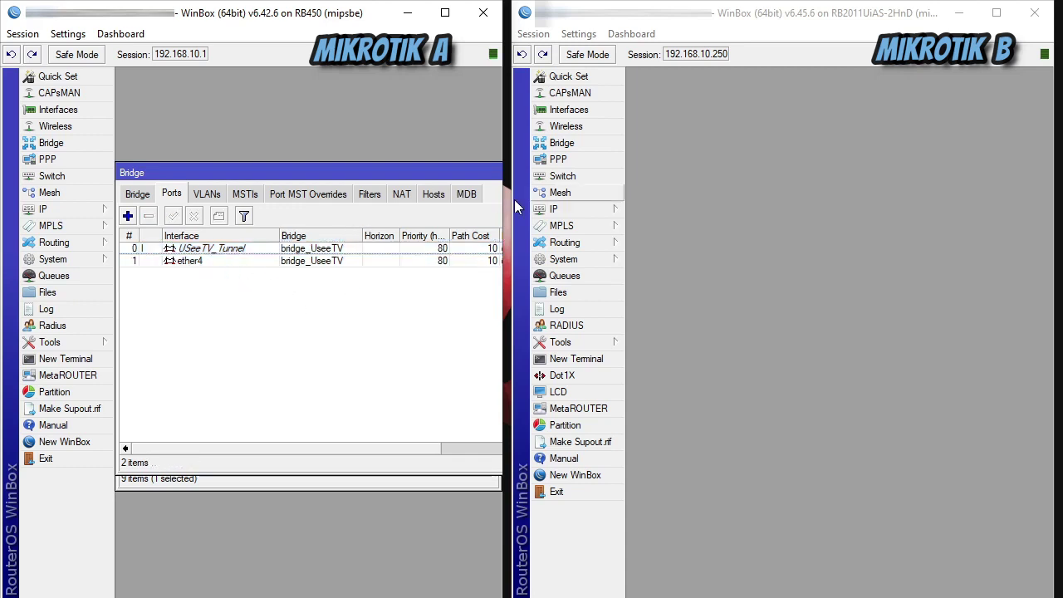
# Add the comment UseeTV_IN to the ether4 bridge port on MikroTik A, save it and close the open windows.
pyautogui.click(296, 263)
pyautogui.doubleClick(296, 263)
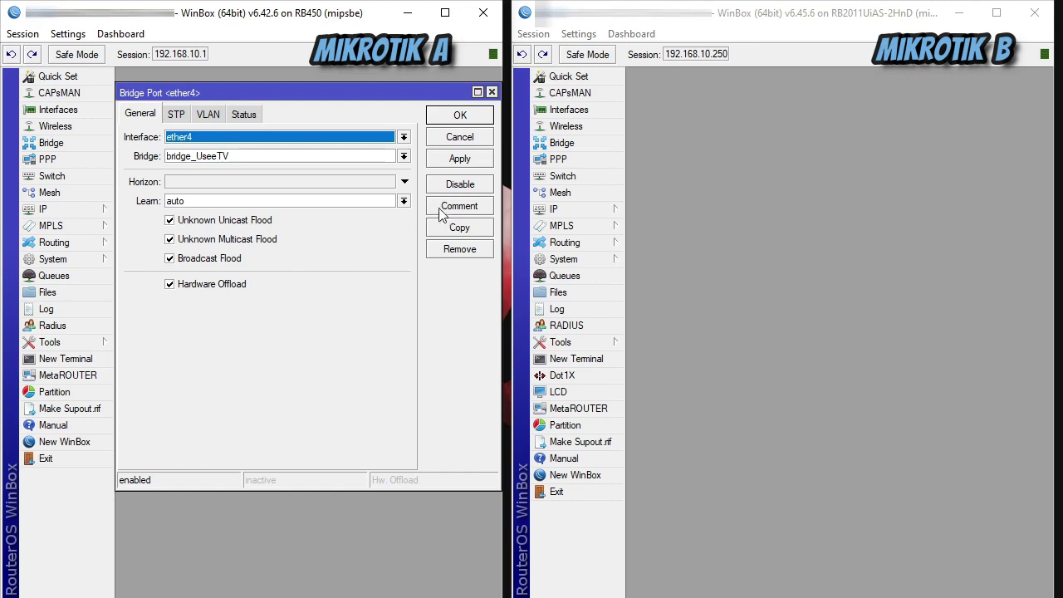
pyautogui.click(443, 208)
pyautogui.write('Us')
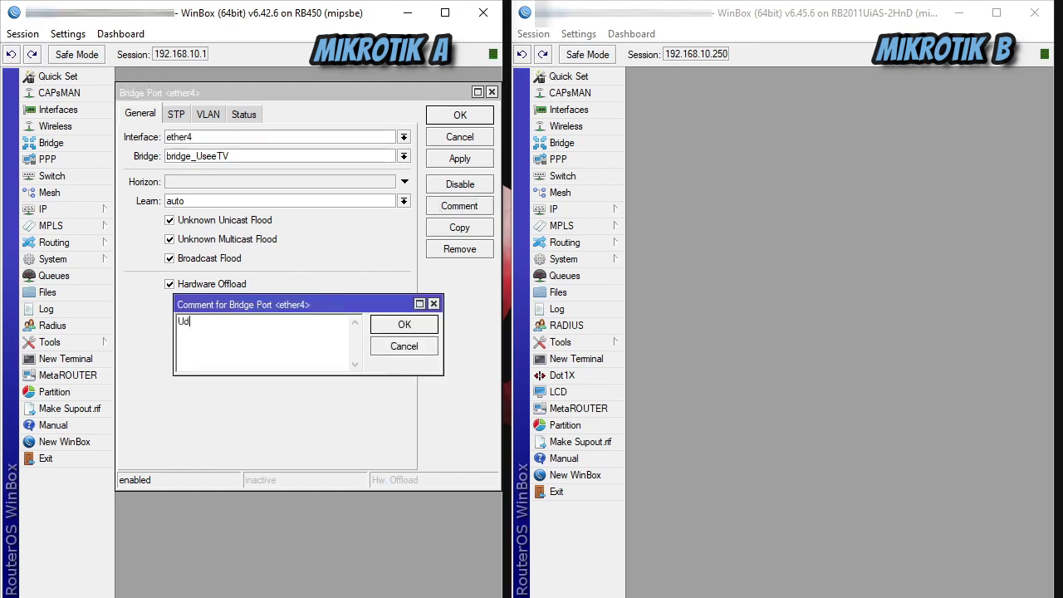
pyautogui.write('eeTV_IN')
pyautogui.click(427, 331)
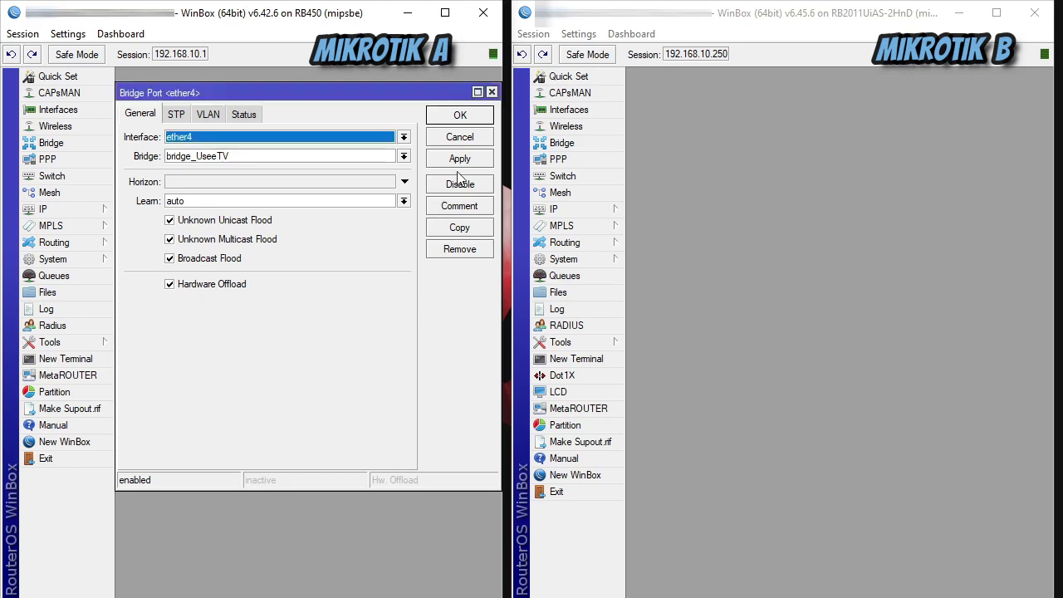
pyautogui.click(481, 119)
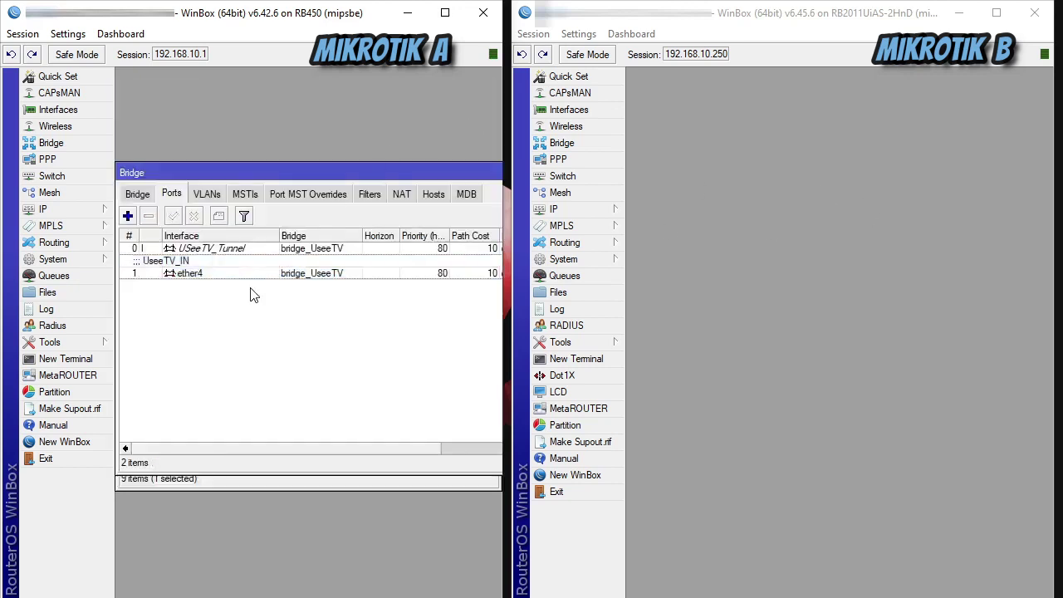
pyautogui.click(200, 275)
pyautogui.click(229, 332)
pyautogui.moveTo(442, 182); pyautogui.dragTo(117, 181)
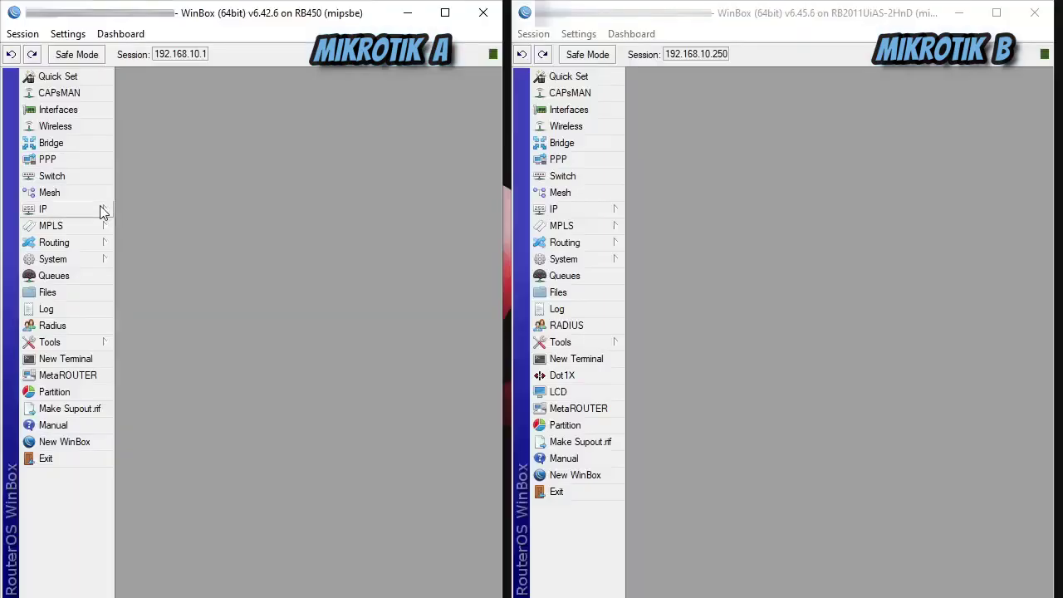
# Create a new IP address entry 192.168.11.1/24 on MikroTik A, assigned to the USeeTV_Tunnel interface.
pyautogui.click(100, 208)
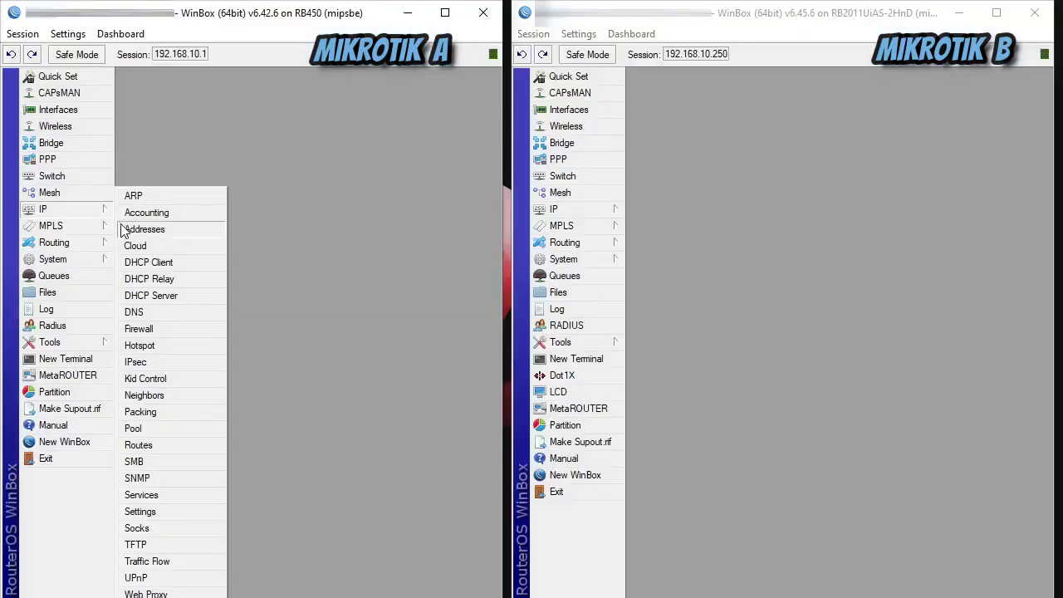
pyautogui.click(126, 230)
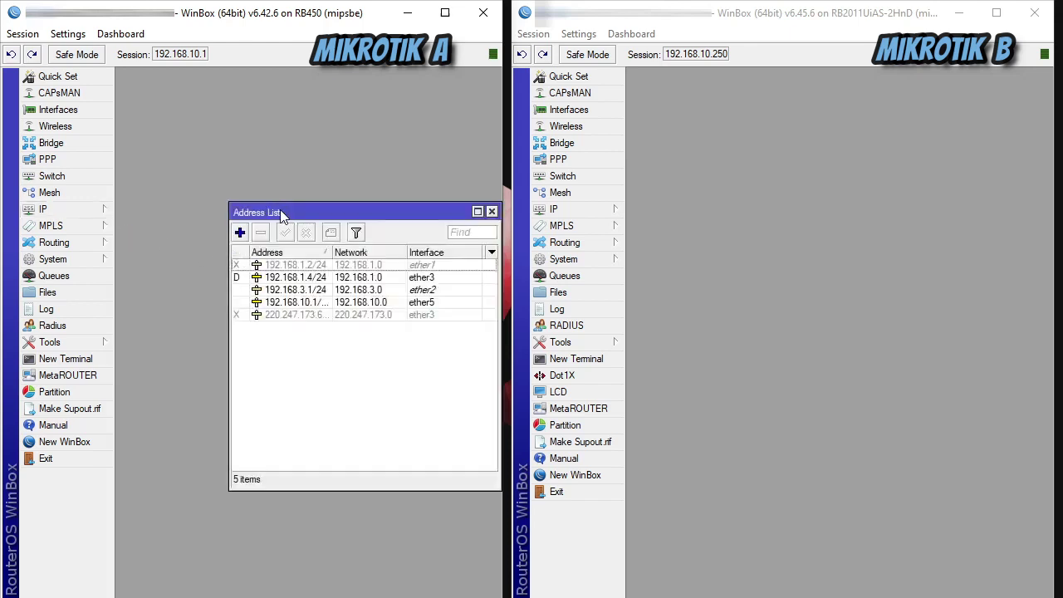
pyautogui.moveTo(280, 213); pyautogui.dragTo(245, 182)
pyautogui.click(204, 201)
pyautogui.write('192.1')
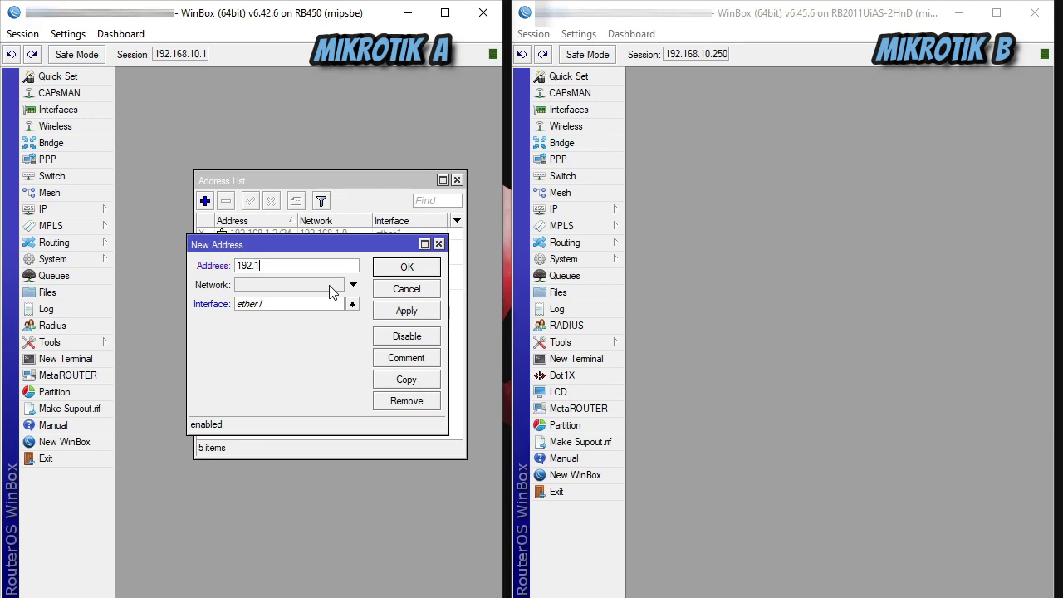
pyautogui.write('68.11.1/2')
pyautogui.click(352, 304)
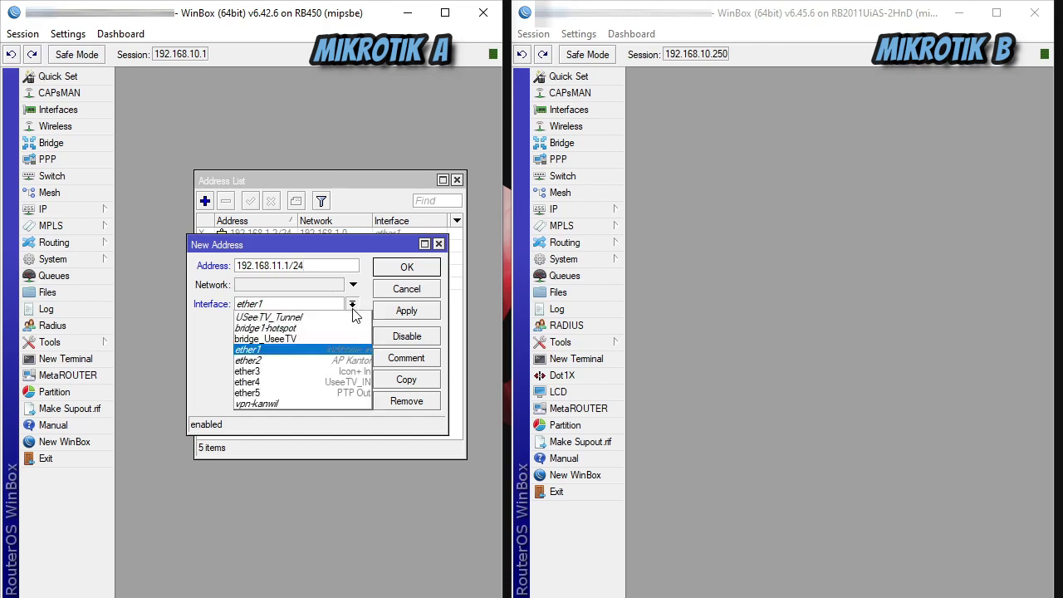
pyautogui.click(290, 318)
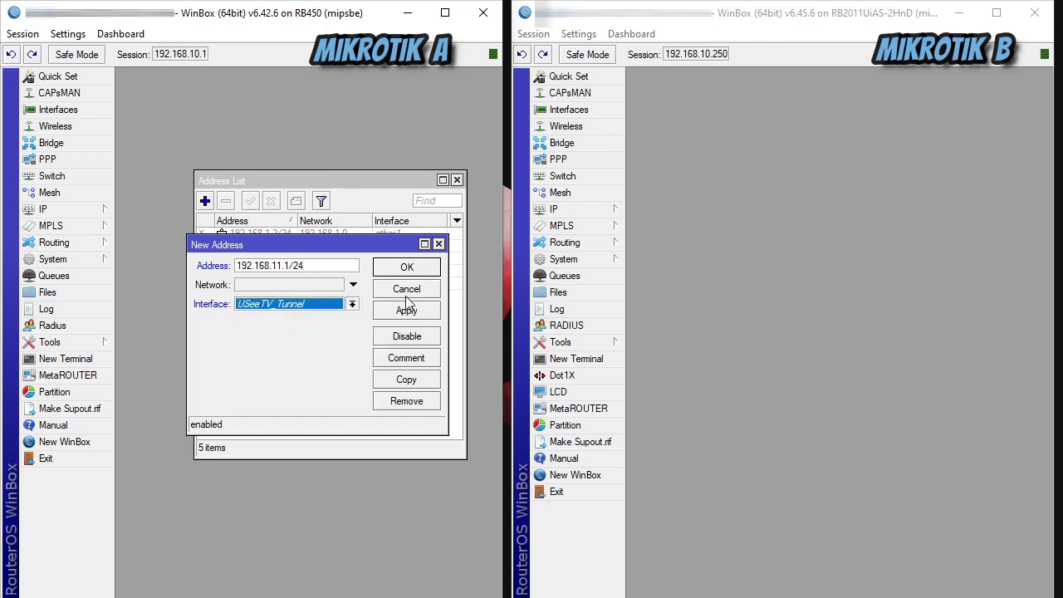
# Add the comment UseeTV_Tunnel to the new address, save the entry and close the address list.
pyautogui.click(420, 358)
pyautogui.write('Us')
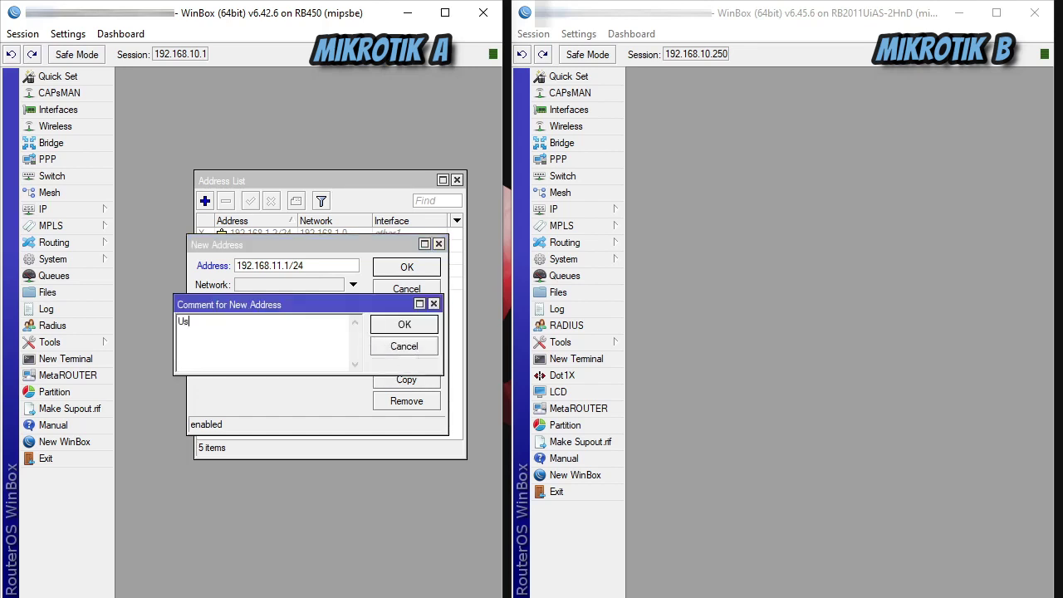
pyautogui.write('eeTV_Tunnel')
pyautogui.click(407, 326)
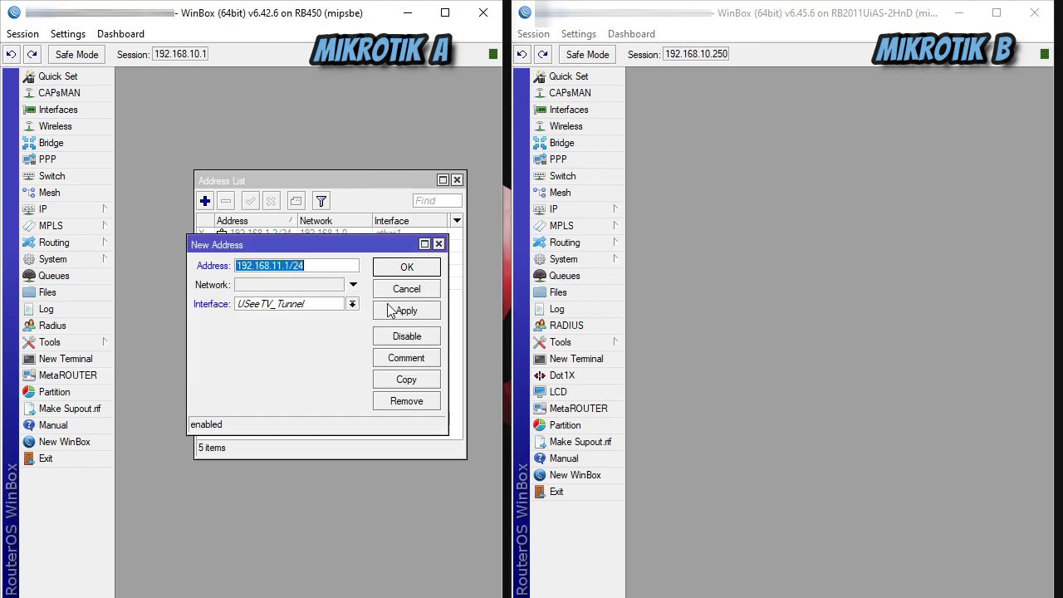
pyautogui.click(390, 311)
pyautogui.click(399, 268)
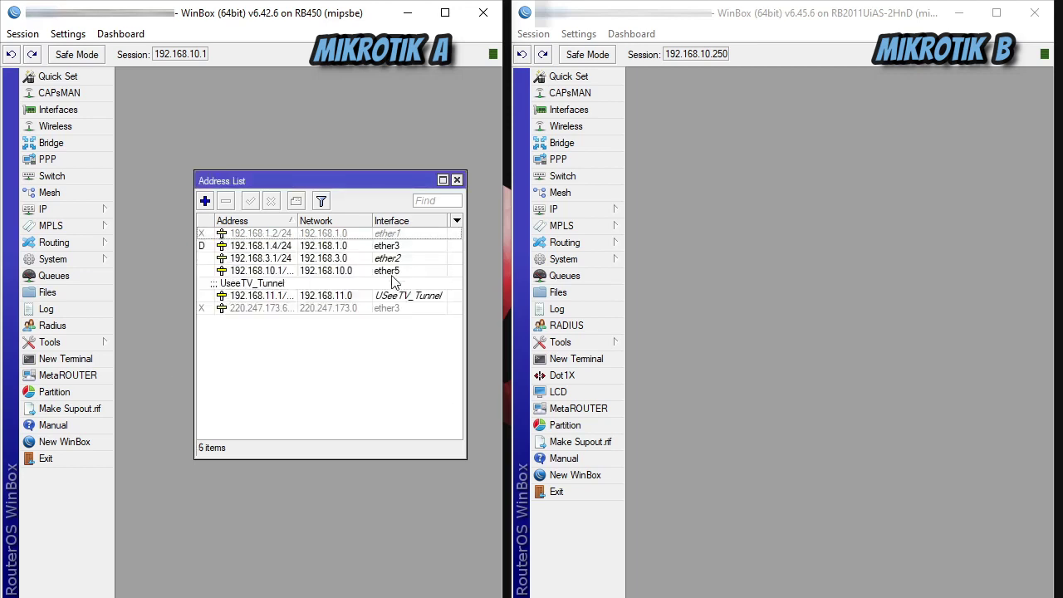
pyautogui.click(268, 299)
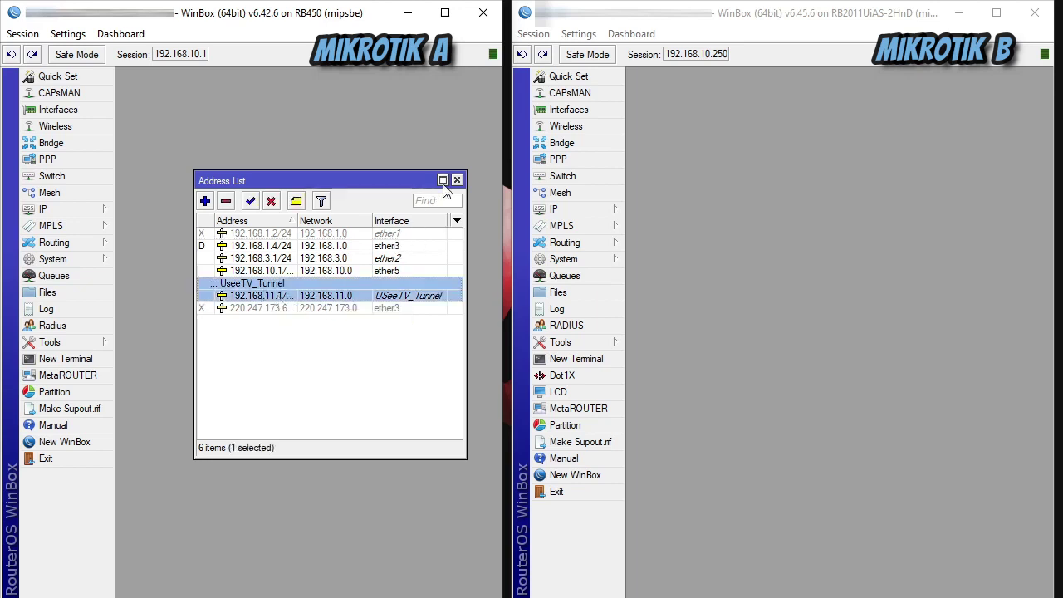
pyautogui.click(457, 181)
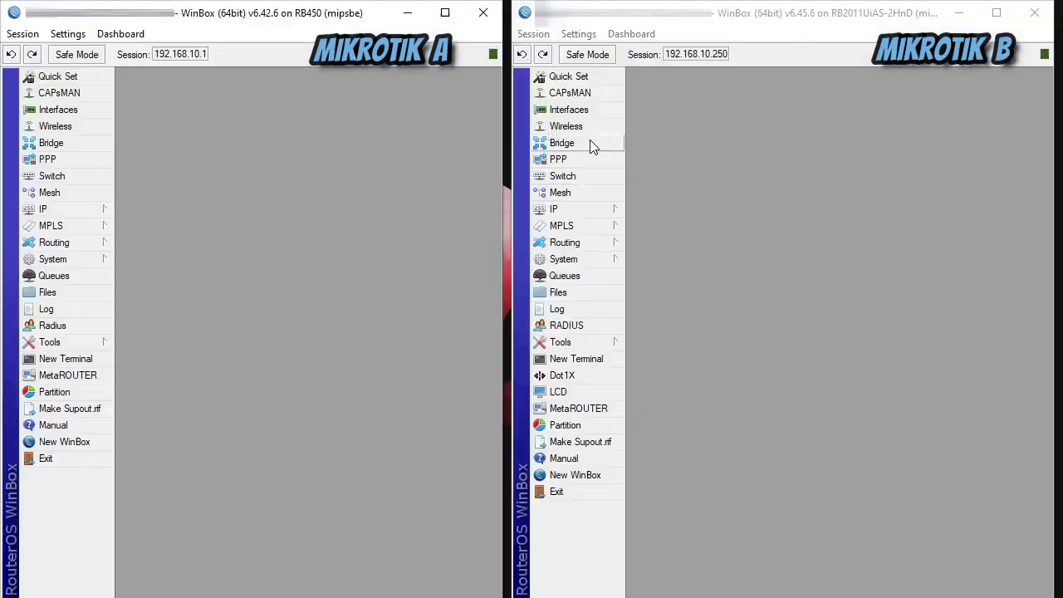
# Start a new EoIP Tunnel interface on MikroTik B and name it UseeTV_Tunnel.
pyautogui.click(586, 113)
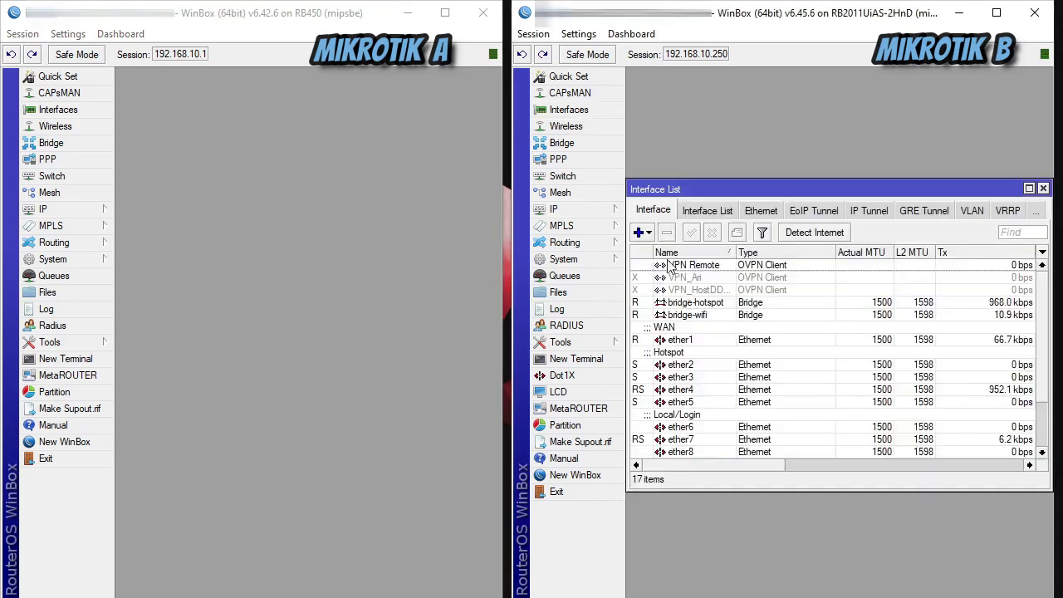
pyautogui.click(641, 233)
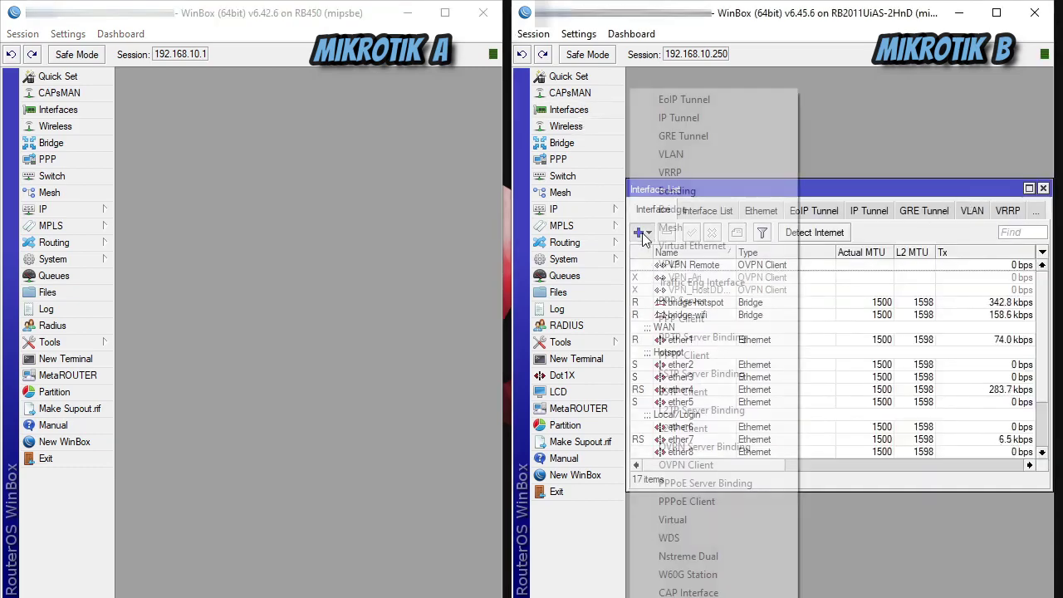
pyautogui.click(691, 98)
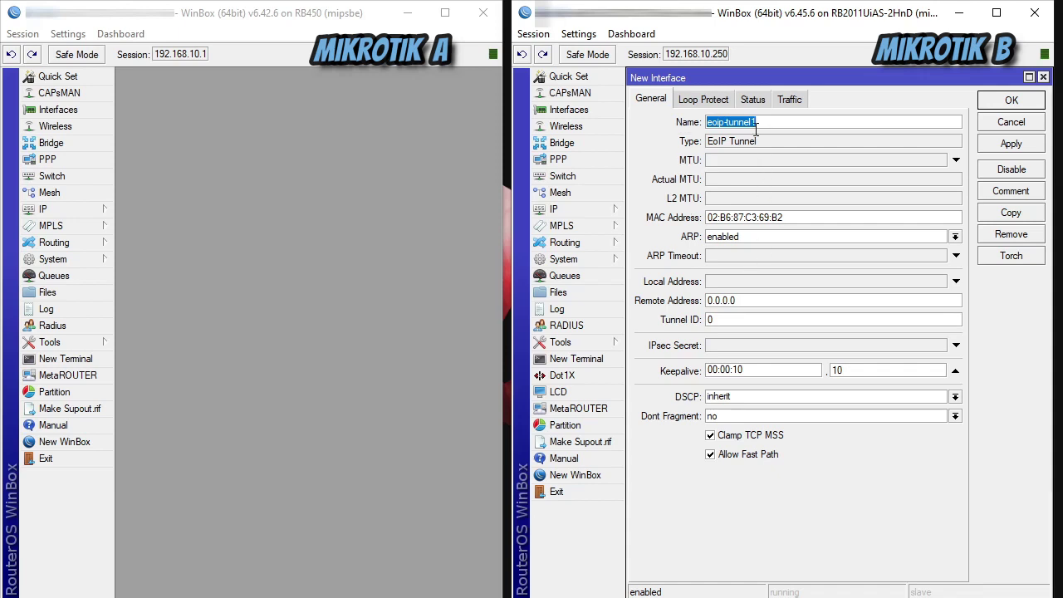
pyautogui.write('us')
pyautogui.press('BackSpace')
pyautogui.press('BackSpace')
pyautogui.write('UseeTV_Tunnel')
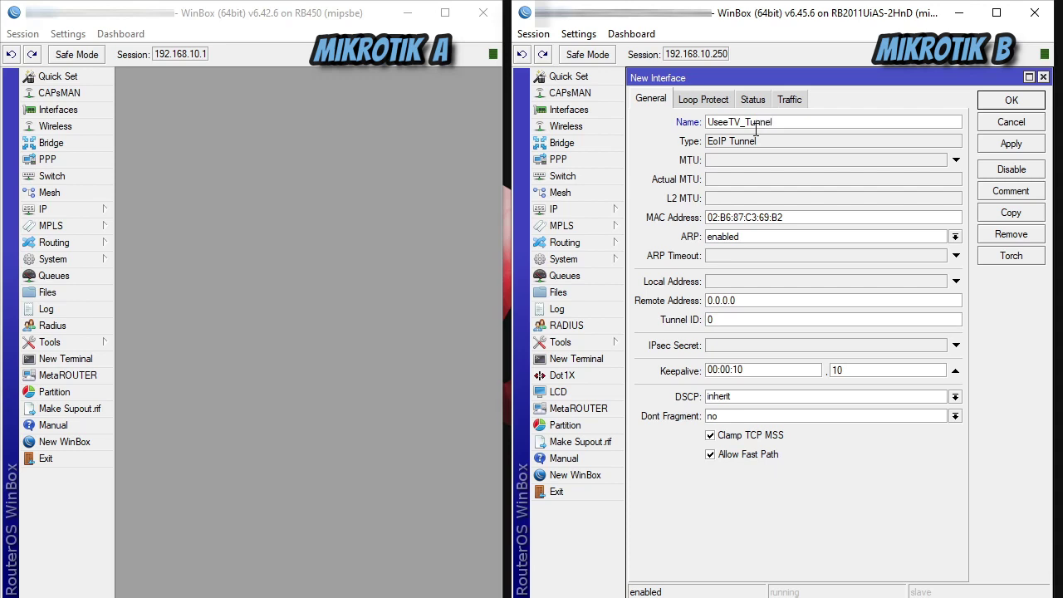
# Set the new tunnel's local address to 192.168.10.250 and its remote address to 192.168.10.1.
pyautogui.click(725, 285)
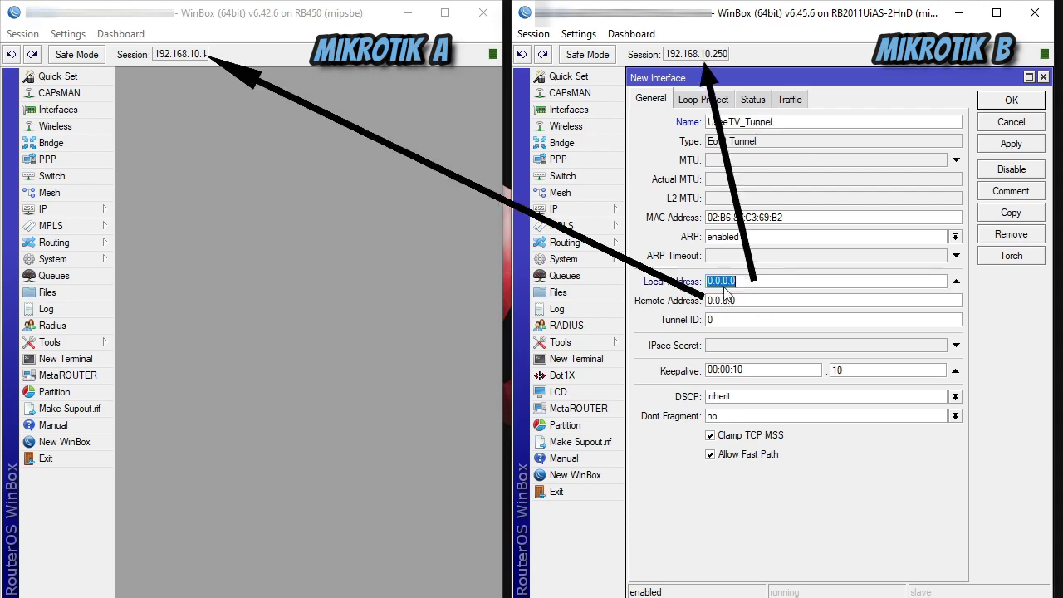
pyautogui.write('192.168.')
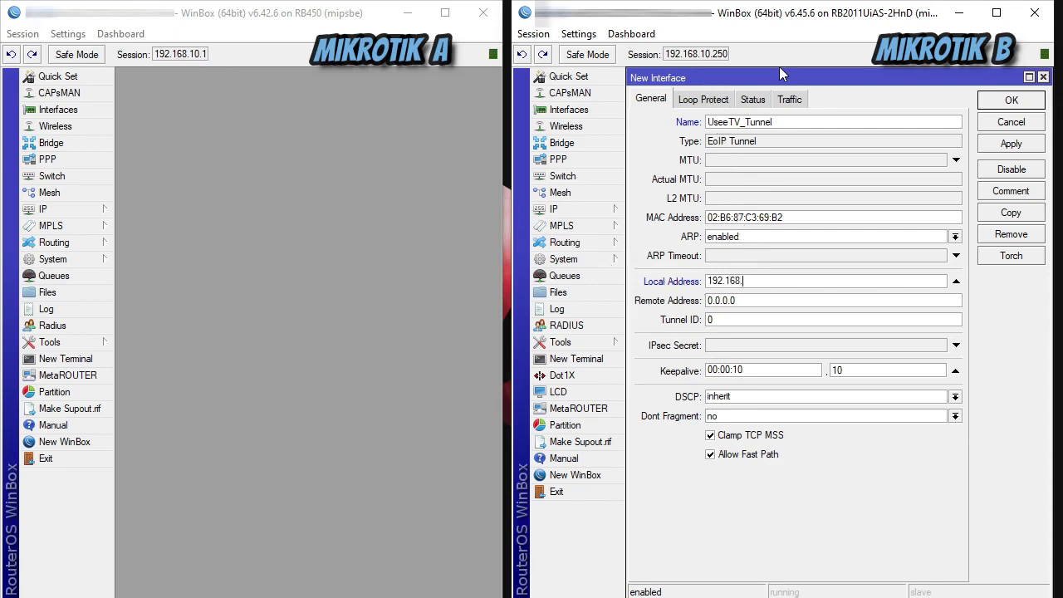
pyautogui.write('10.250')
pyautogui.doubleClick(747, 300)
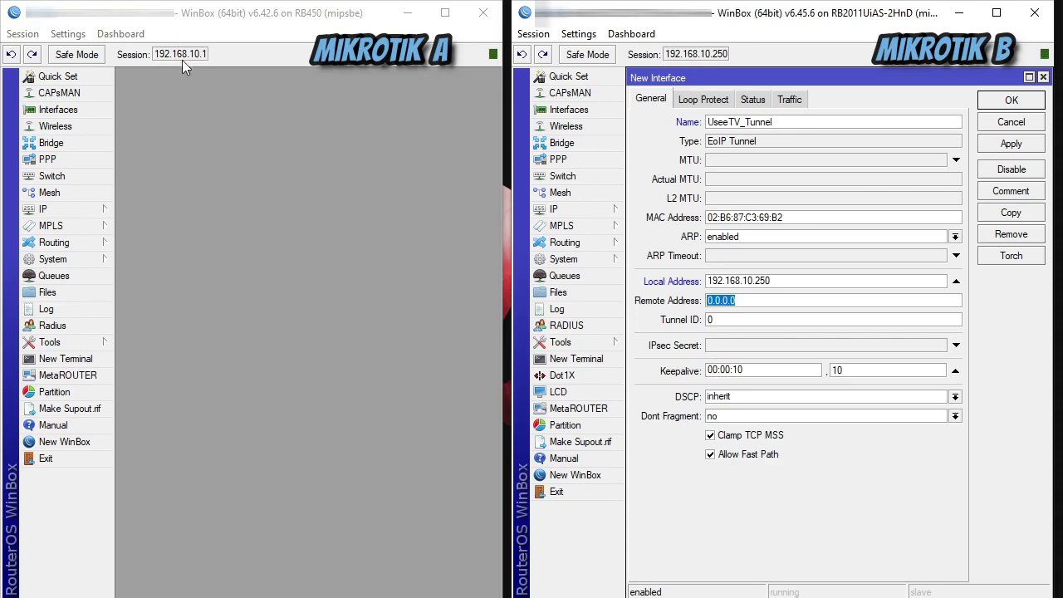
pyautogui.write('192.168.10.1')
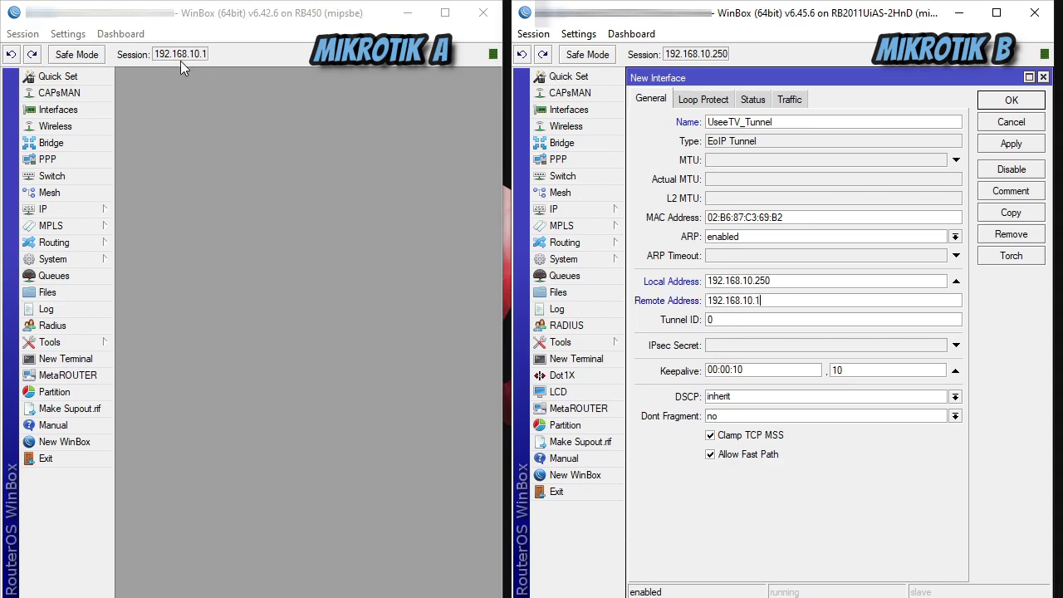
# Copy tunnel ID 100 from MikroTik A's USeeTV_Tunnel into the new tunnel on MikroTik B, then save both tunnel interfaces.
pyautogui.doubleClick(711, 320)
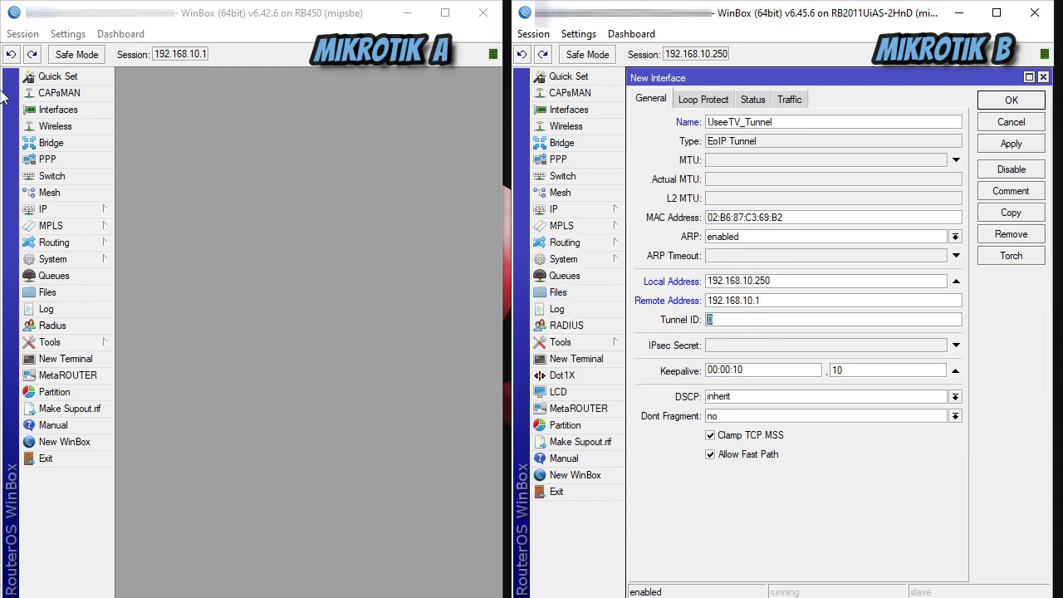
pyautogui.click(58, 110)
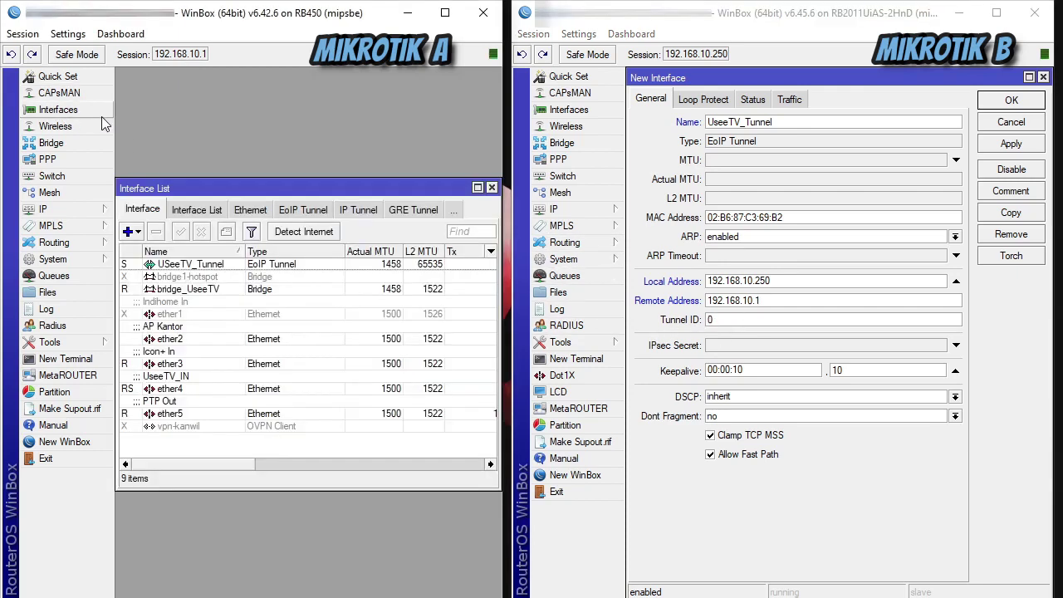
pyautogui.doubleClick(180, 266)
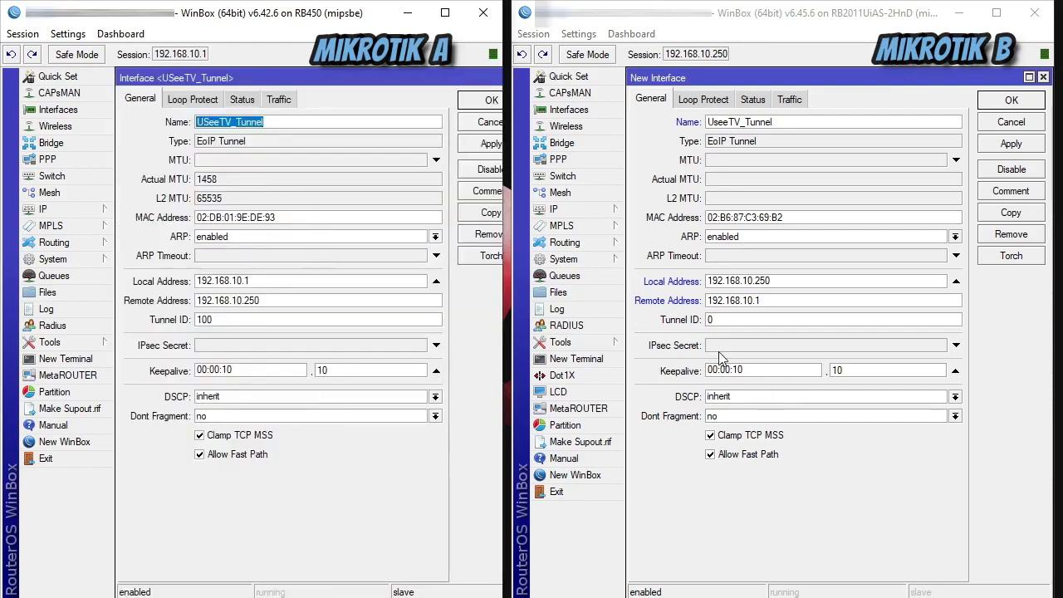
pyautogui.doubleClick(217, 323)
pyautogui.hotkey('ctrl', 'c')
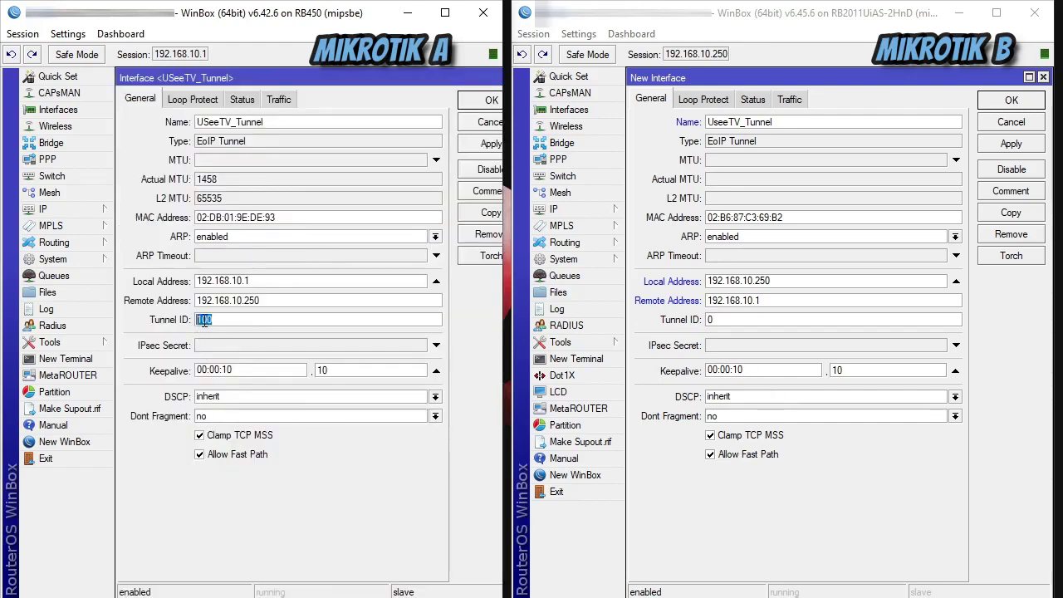
pyautogui.rightClick(205, 321)
pyautogui.click(221, 350)
pyautogui.doubleClick(710, 321)
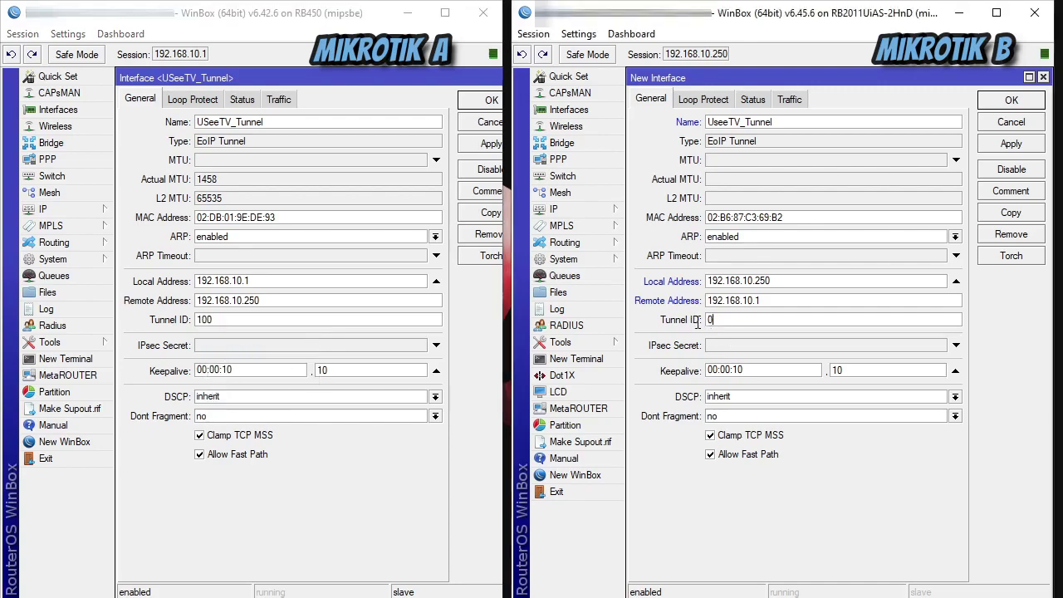
pyautogui.rightClick(712, 323)
pyautogui.click(752, 366)
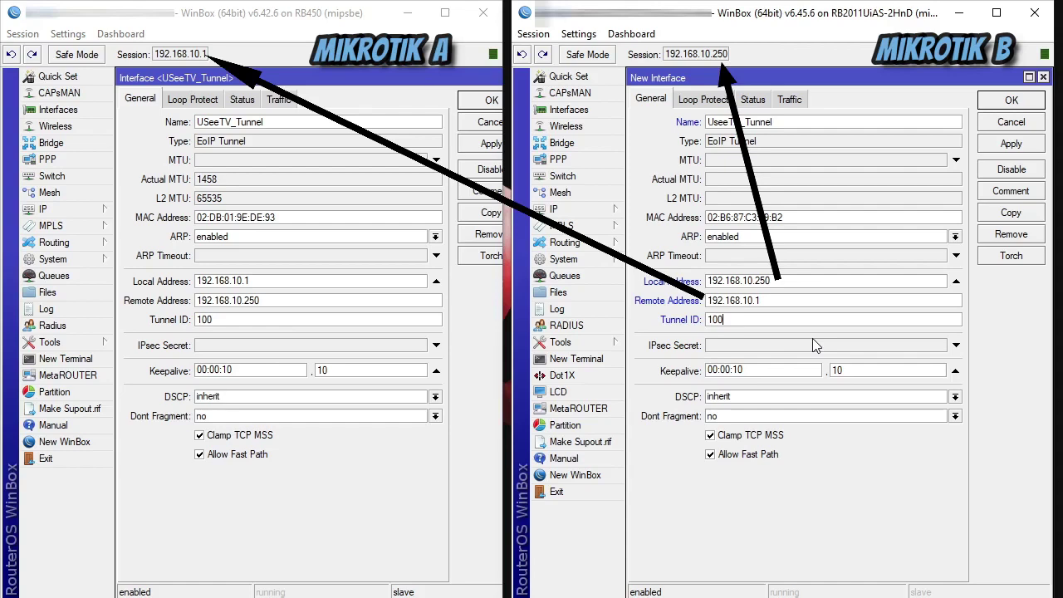
pyautogui.click(1012, 100)
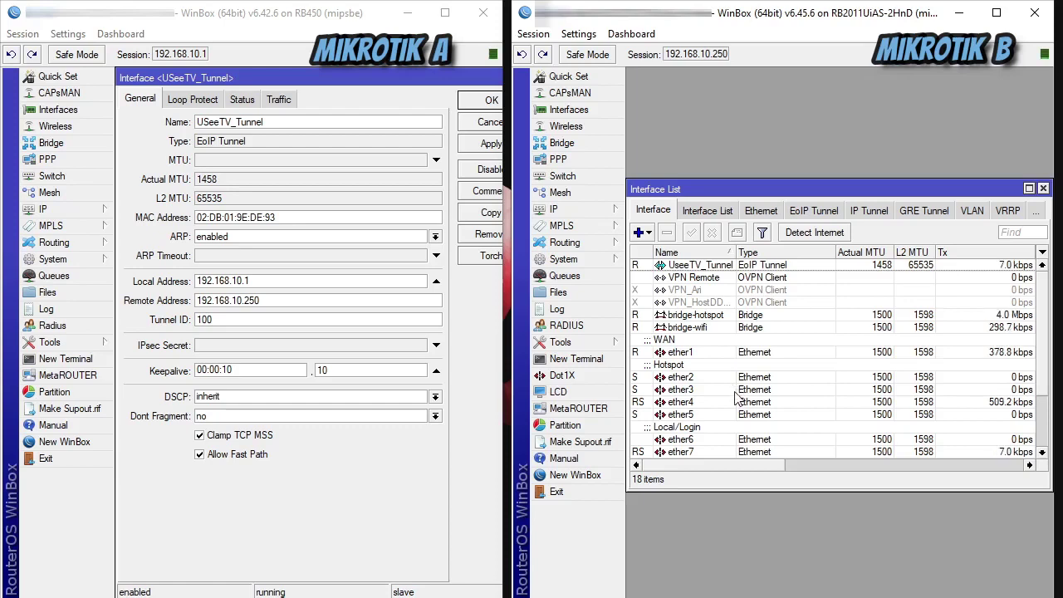
pyautogui.click(482, 100)
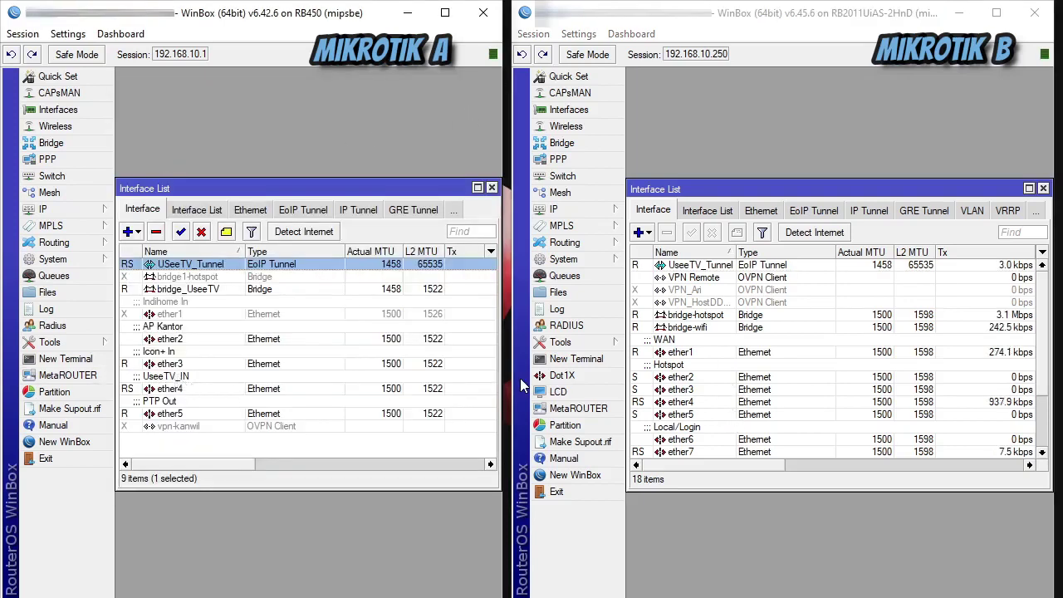
# Add the comment UseeTV_OUT to the ether8 interface on MikroTik B.
pyautogui.scroll(-1, 721, 439)
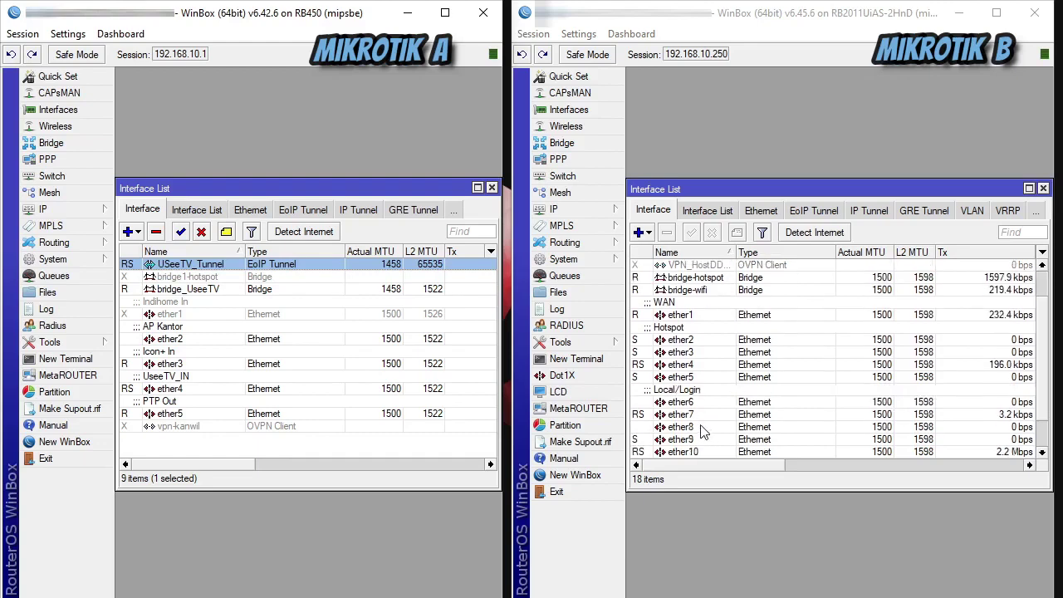
pyautogui.doubleClick(675, 426)
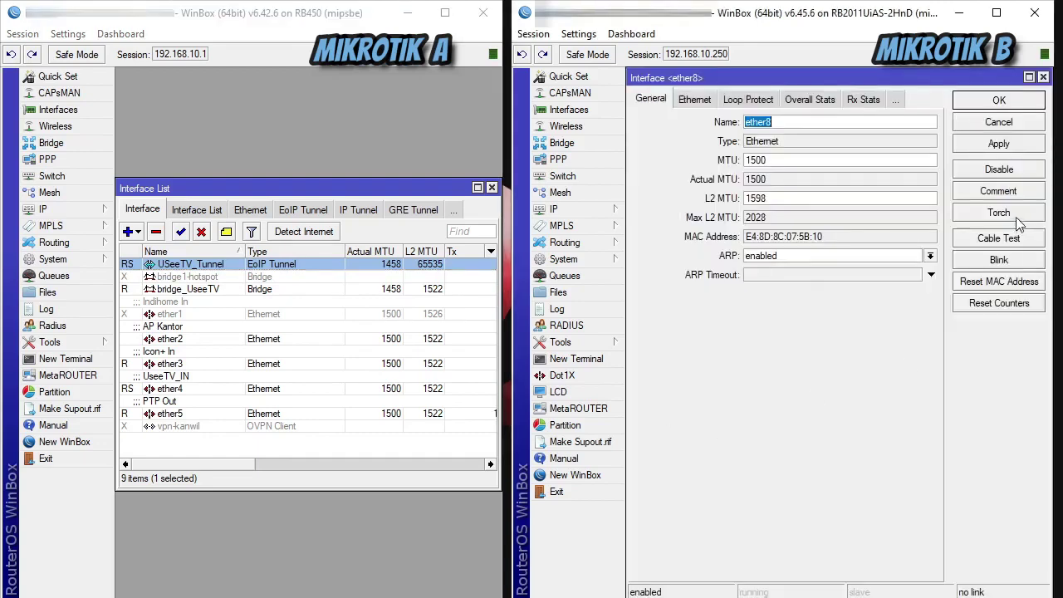
pyautogui.click(998, 191)
pyautogui.write('UseeTV_OUT')
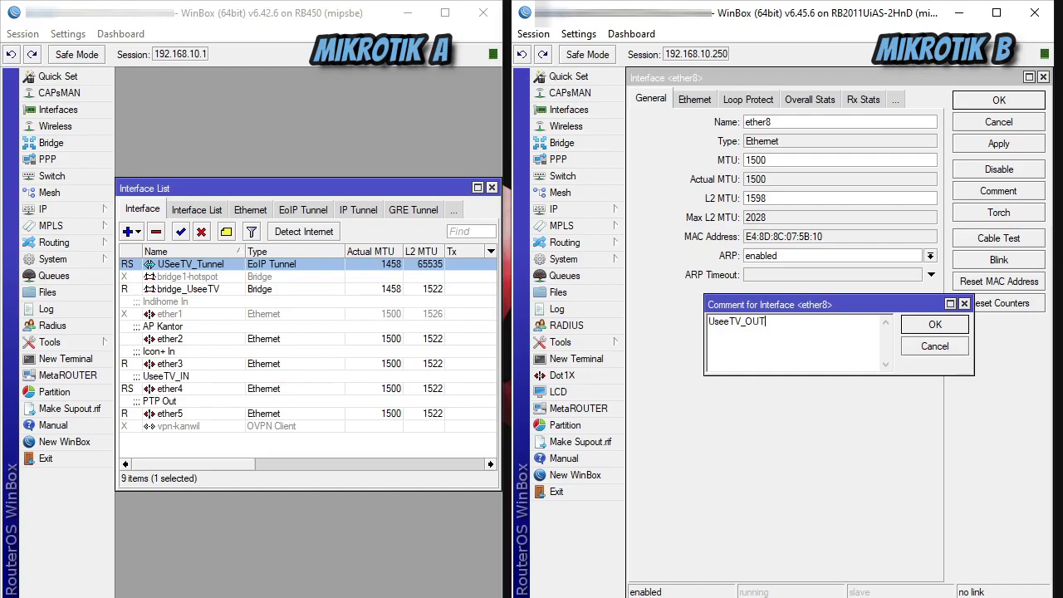
pyautogui.click(924, 324)
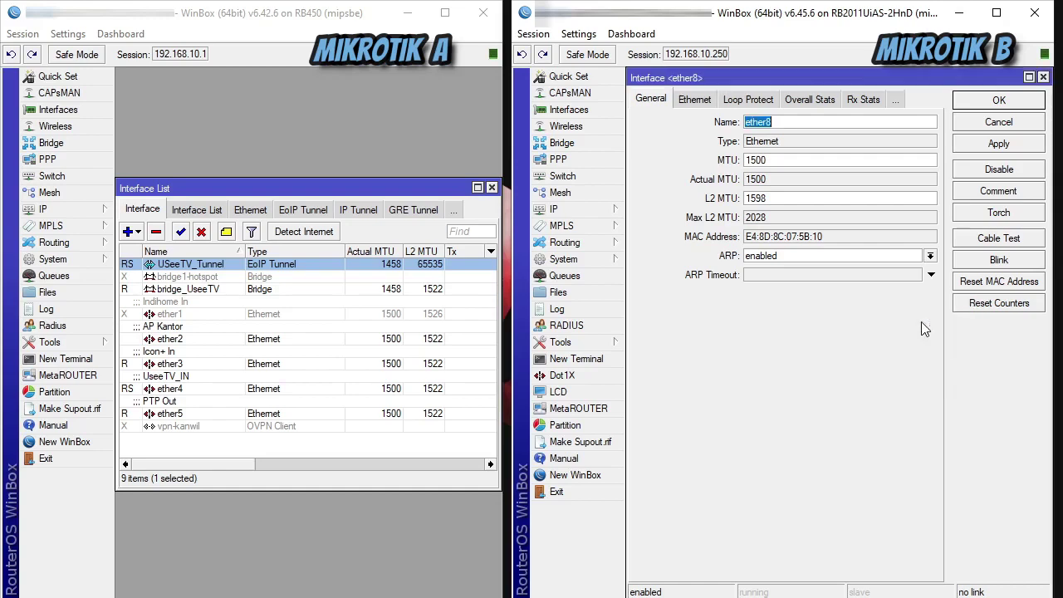
# Save the ether8 interface settings and start a new bridge named bridge_USeeTV on MikroTik B.
pyautogui.click(997, 101)
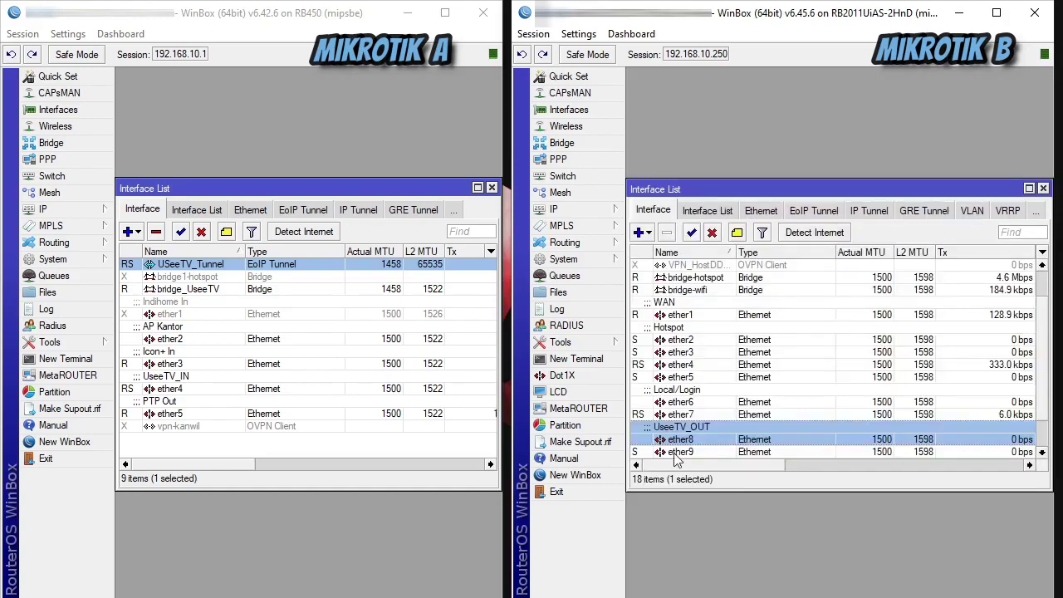
pyautogui.click(163, 390)
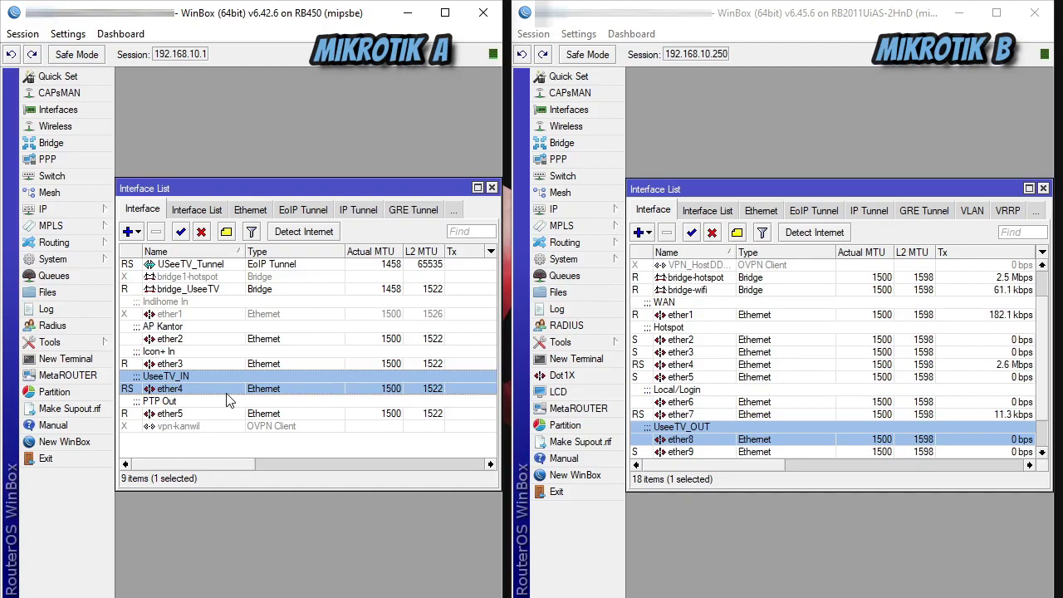
pyautogui.click(562, 145)
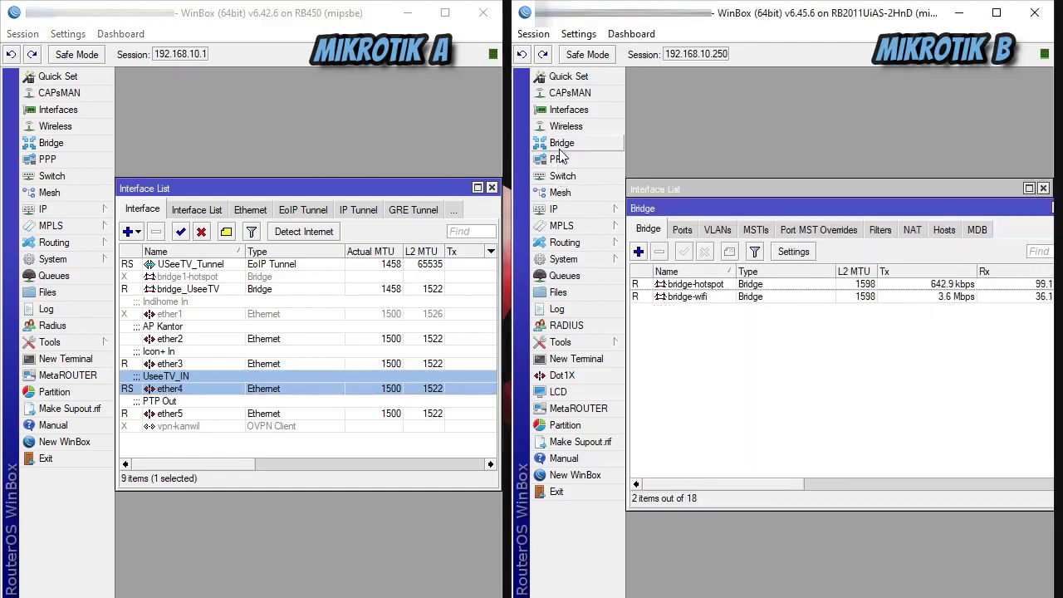
pyautogui.click(638, 251)
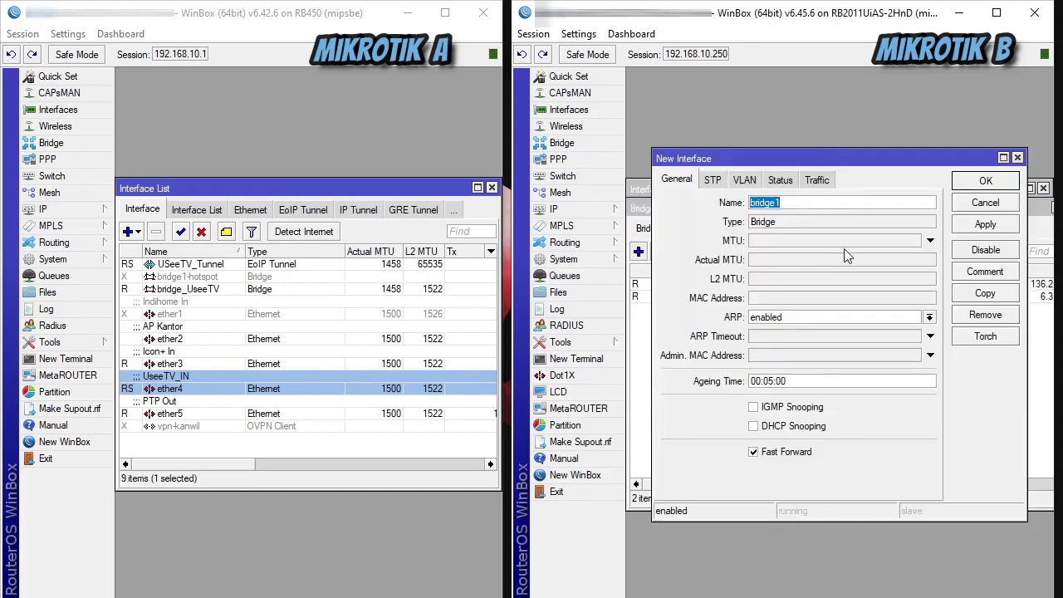
pyautogui.write('bridge')
pyautogui.press('BackSpace')
pyautogui.press('BackSpace')
pyautogui.press('BackSpace')
pyautogui.press('BackSpace')
pyautogui.press('BackSpace')
pyautogui.write('ir')
pyautogui.press('BackSpace')
pyautogui.press('BackSpace')
pyautogui.write('ridge')
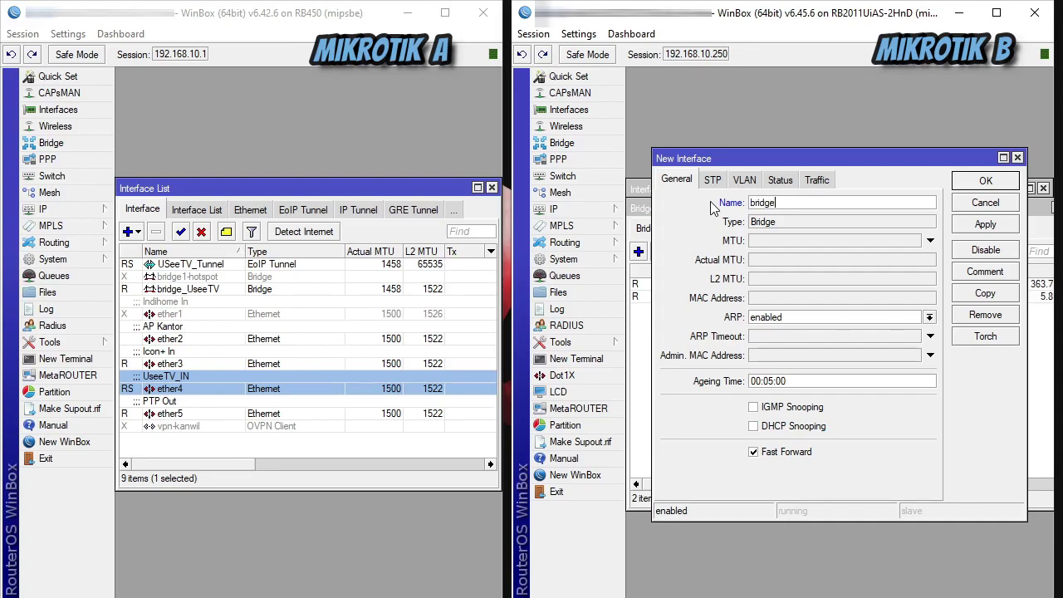
pyautogui.write('_USeeTV')
# Replace MikroTik A's interface list with its bridge ports view, and save the new bridge on MikroTik B.
pyautogui.click(491, 188)
pyautogui.click(81, 145)
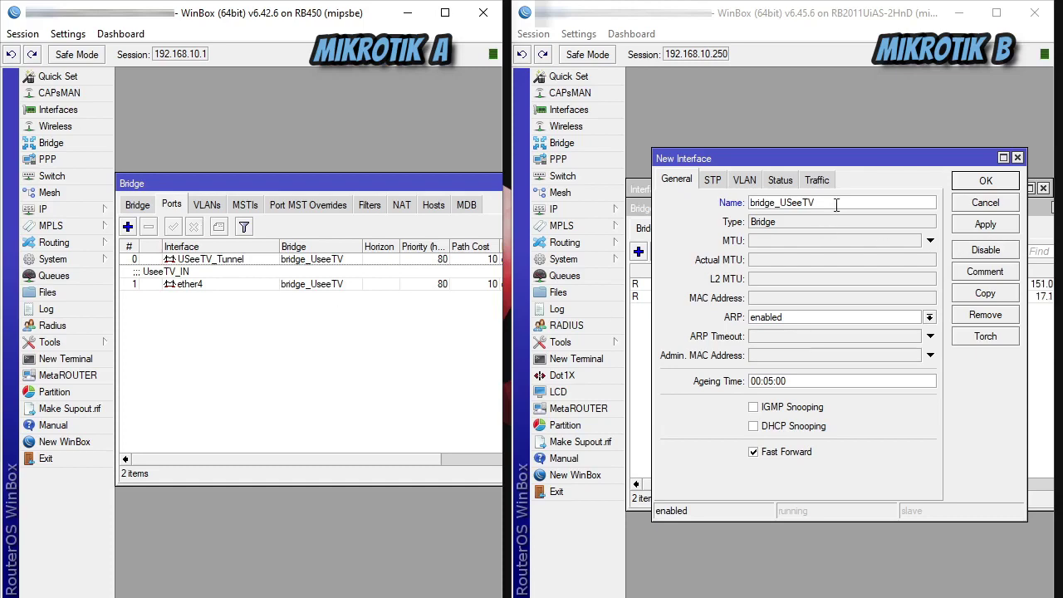
pyautogui.click(937, 299)
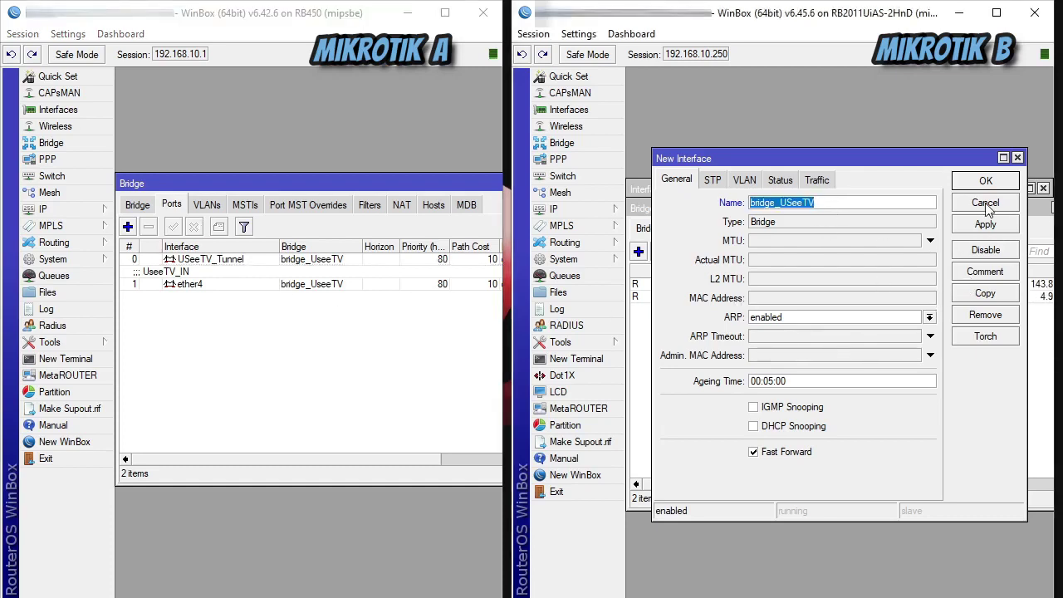
pyautogui.click(979, 181)
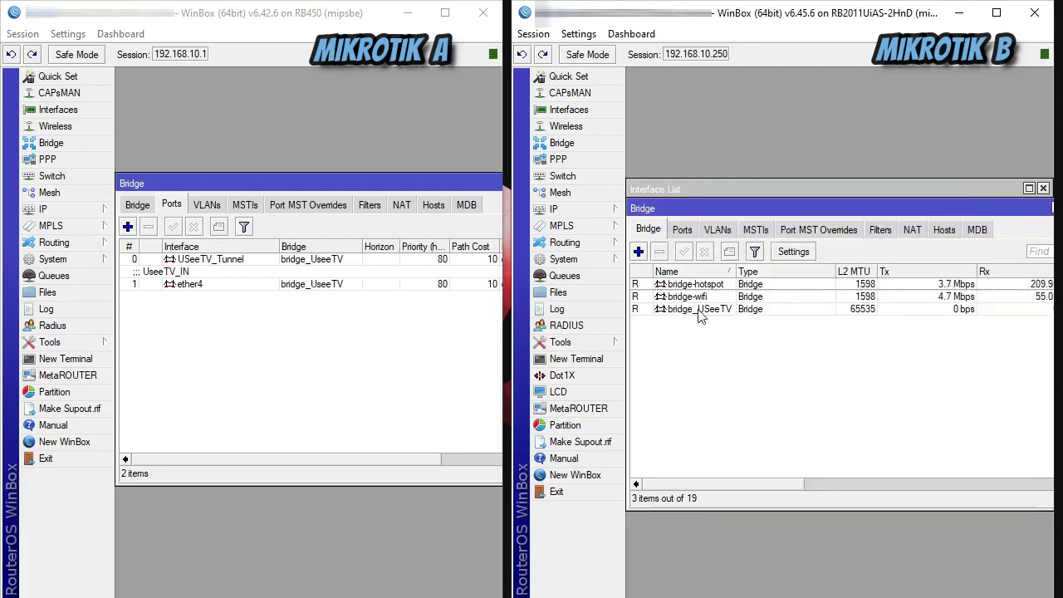
# Add UseeTV_Tunnel as a port of bridge_USeeTV on MikroTik B.
pyautogui.click(702, 310)
pyautogui.click(683, 232)
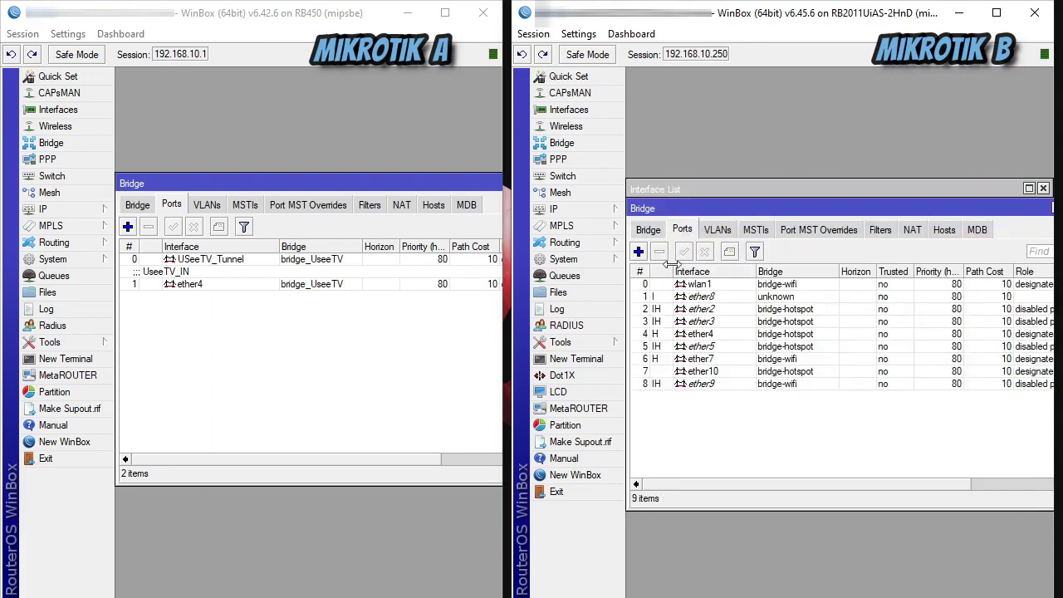
pyautogui.click(638, 250)
pyautogui.click(742, 250)
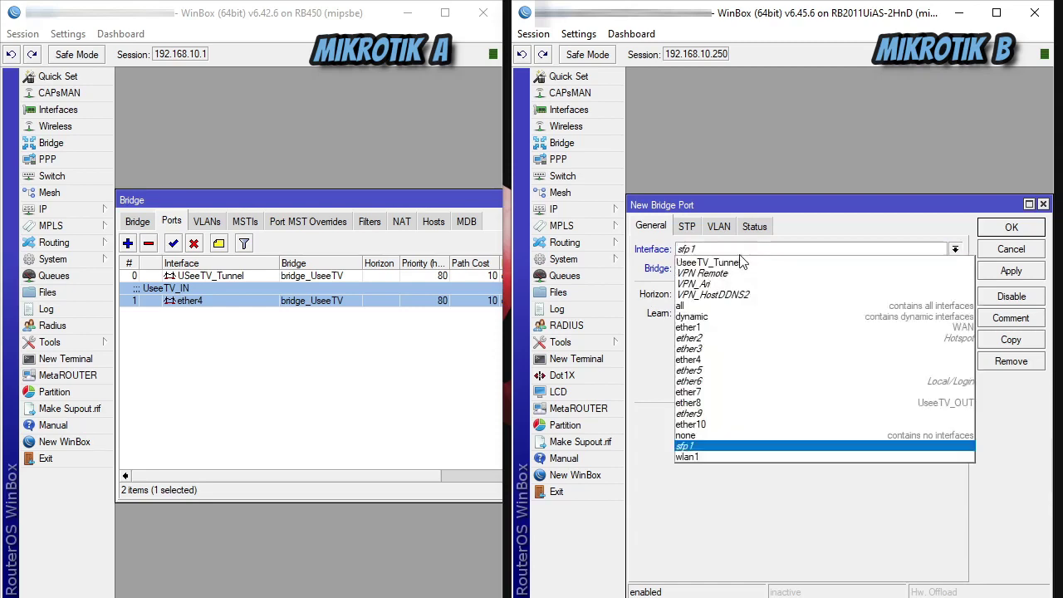
pyautogui.click(713, 262)
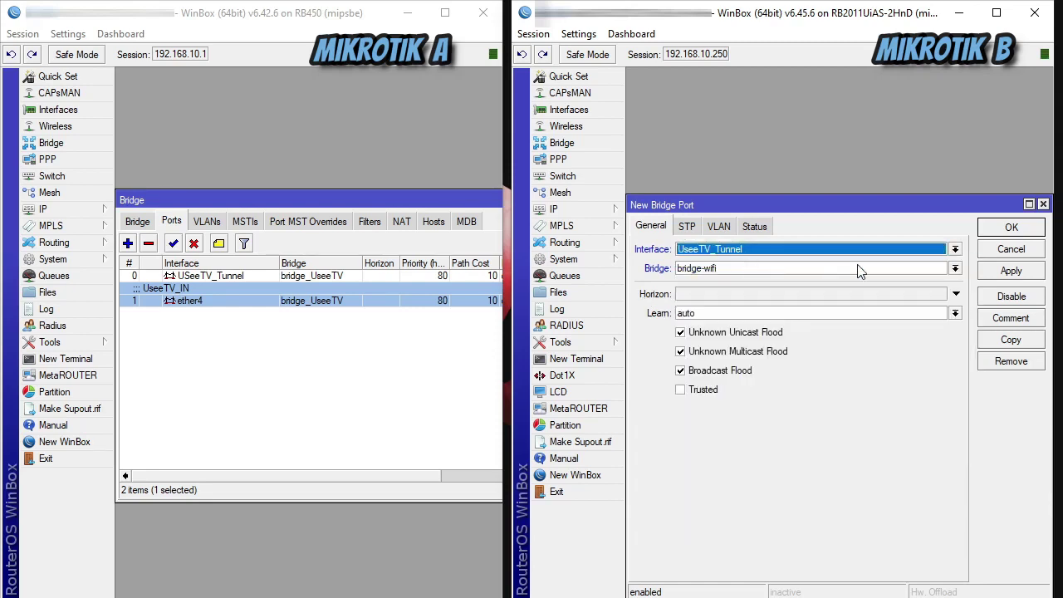
pyautogui.click(884, 274)
pyautogui.click(741, 301)
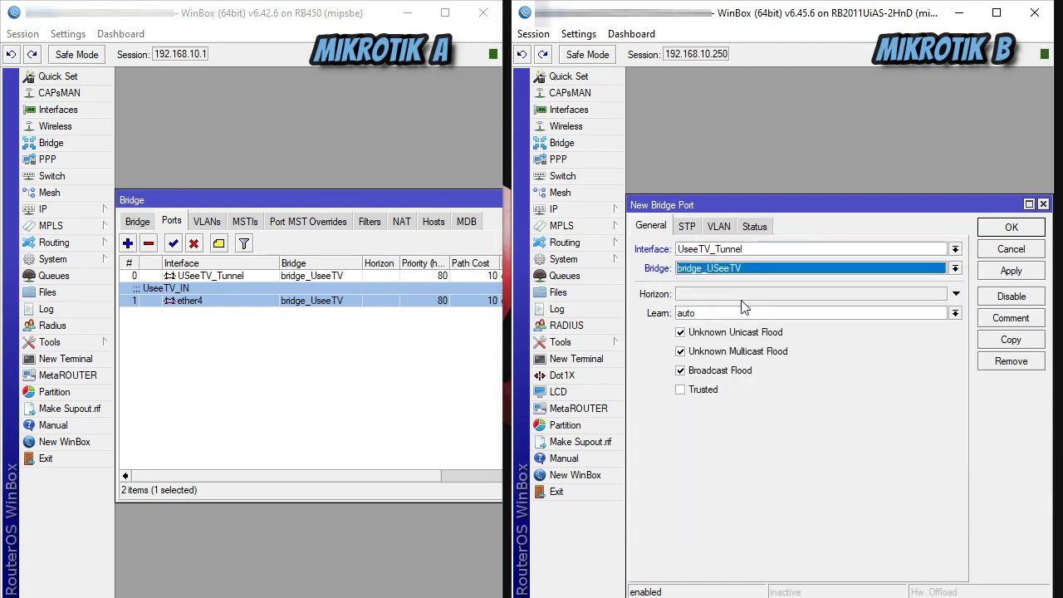
pyautogui.click(1011, 227)
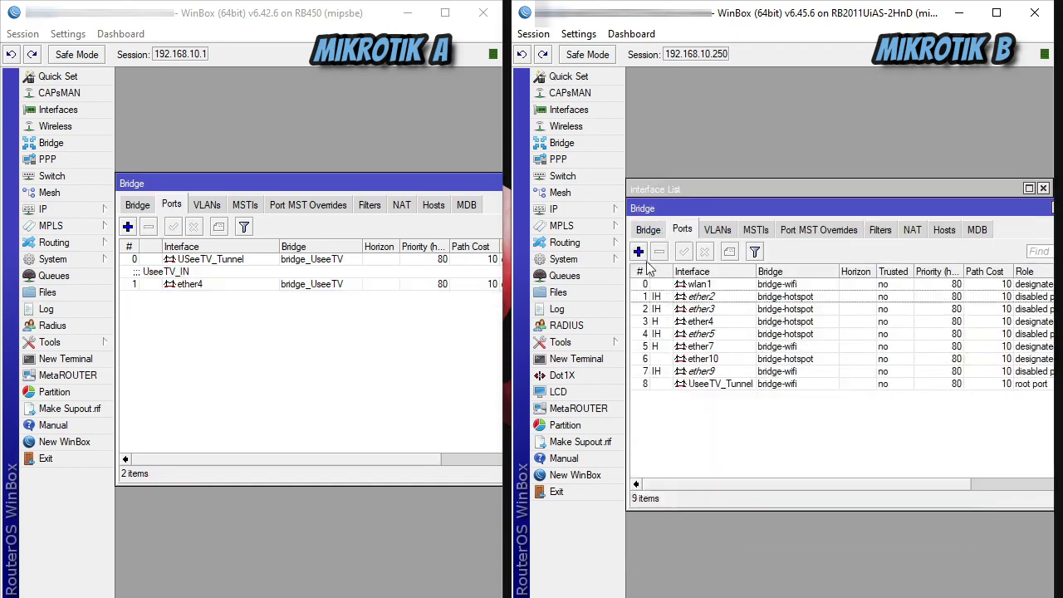
# Add ether8 as a port of bridge_USeeTV on MikroTik B with the comment UseeTV_OUT.
pyautogui.click(638, 252)
pyautogui.click(949, 263)
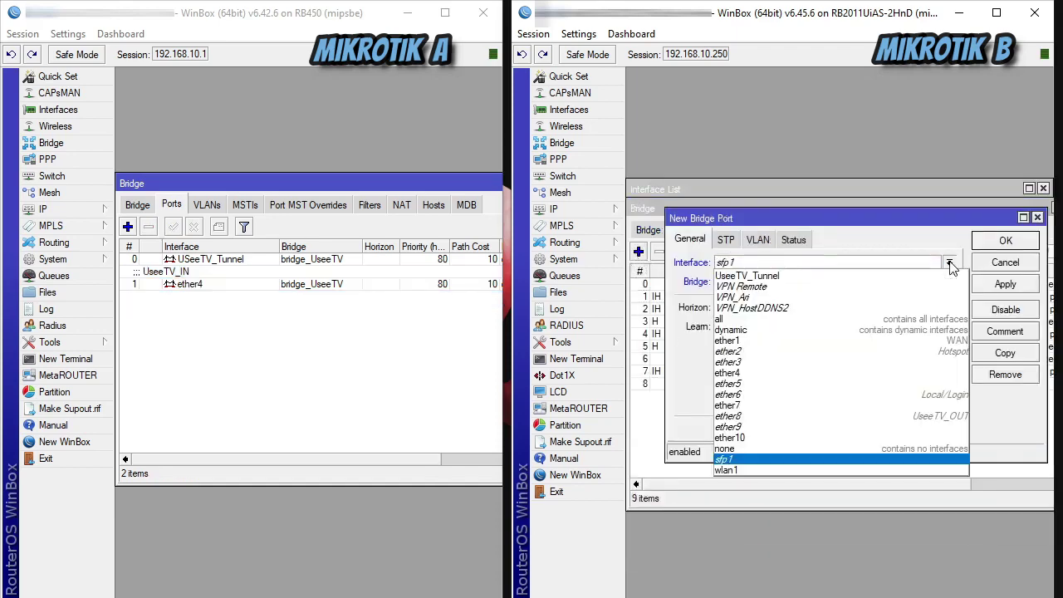
pyautogui.click(758, 422)
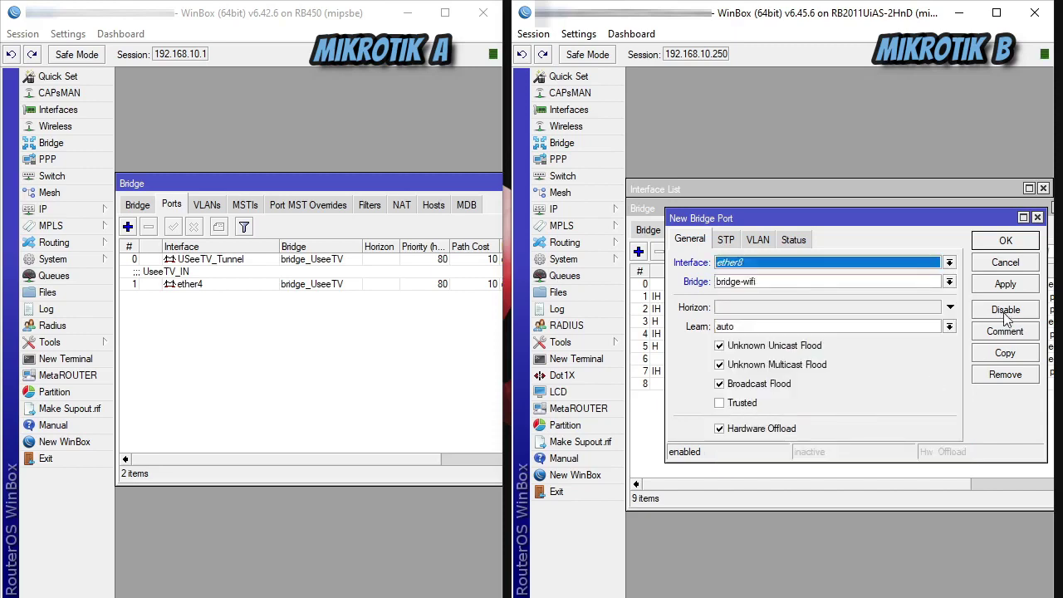
pyautogui.click(950, 283)
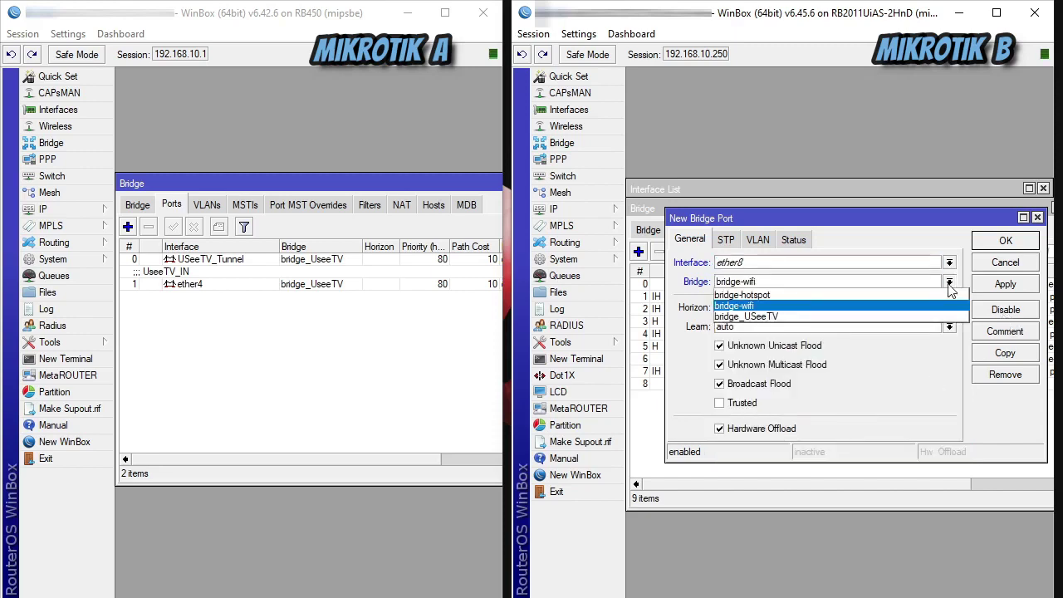
pyautogui.click(770, 317)
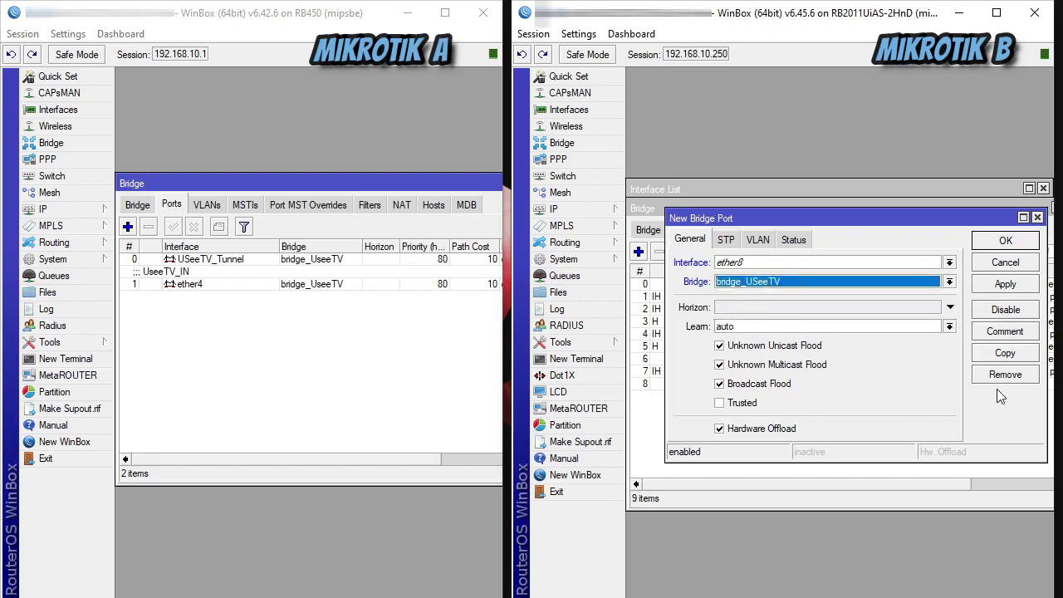
pyautogui.click(1005, 333)
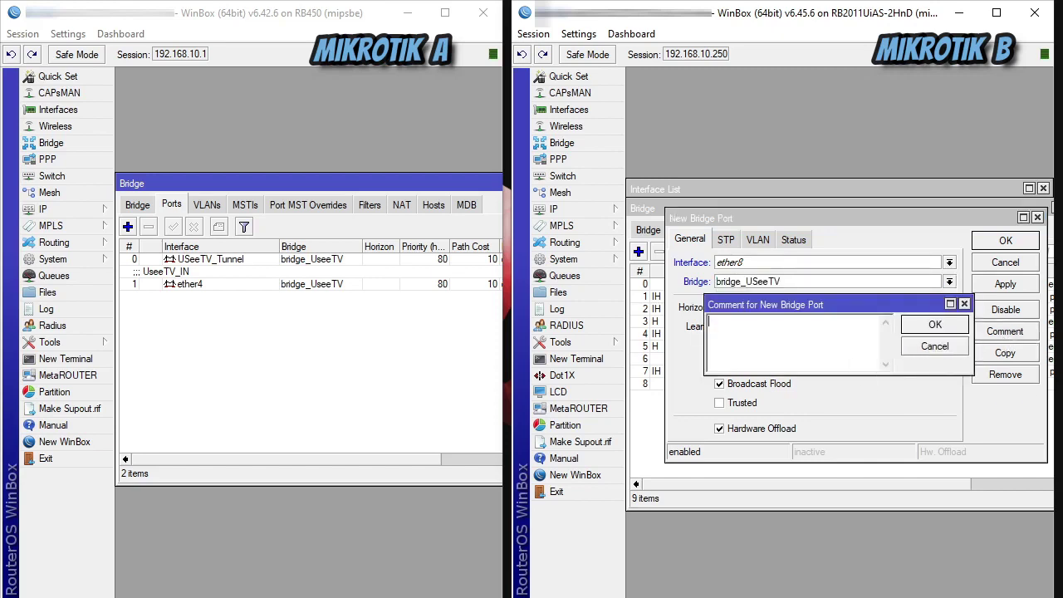
pyautogui.write('Usee')
pyautogui.click(933, 324)
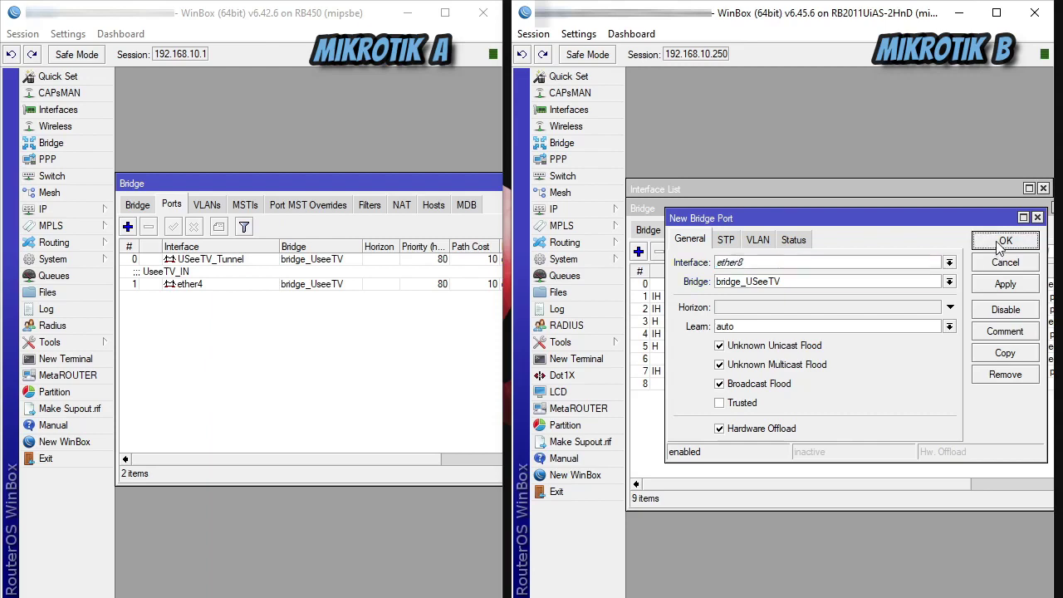
pyautogui.click(1003, 242)
# Compare the UseeTV bridge ports on both routers: ether8 against ether4, and the tunnel port on each side.
pyautogui.click(694, 427)
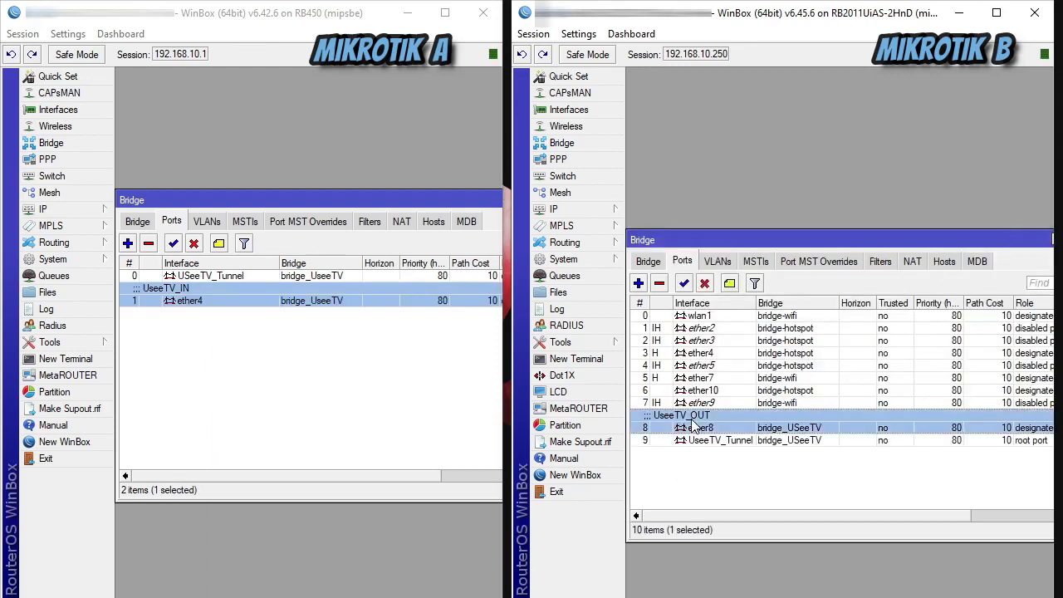
pyautogui.click(220, 295)
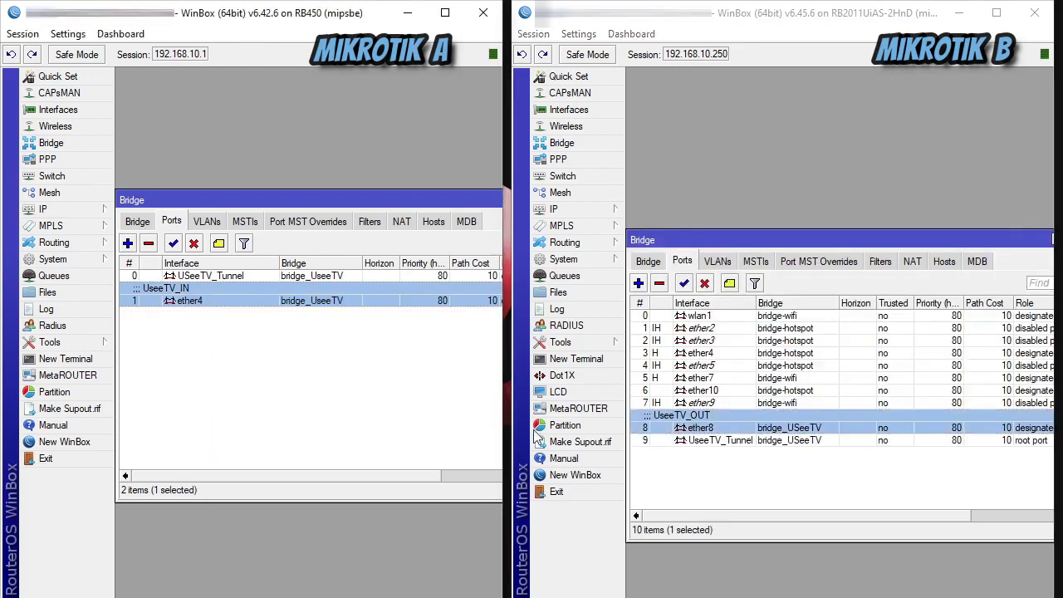
pyautogui.click(726, 441)
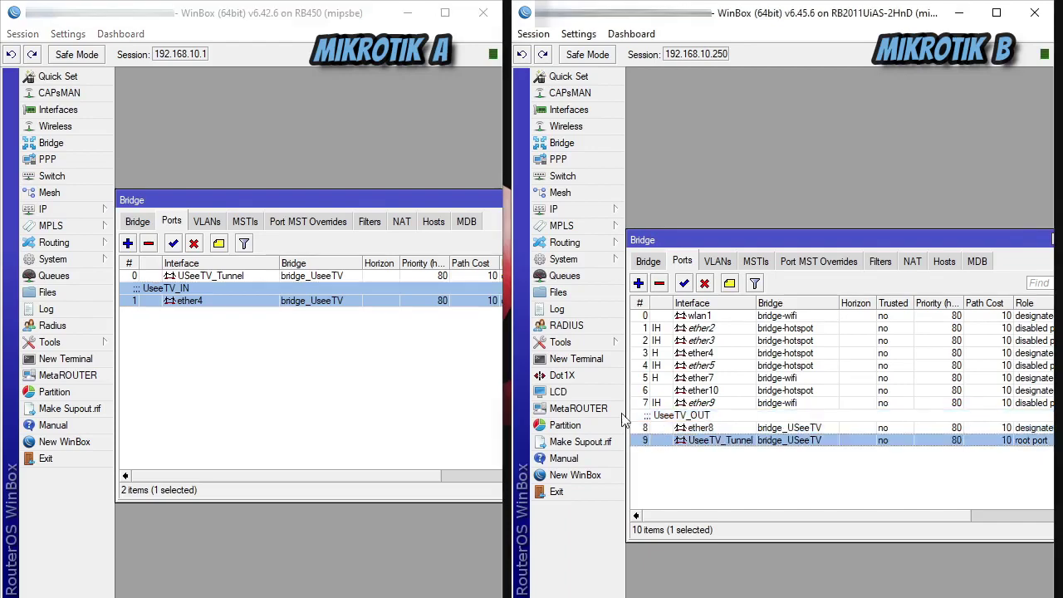
pyautogui.click(188, 276)
pyautogui.click(689, 482)
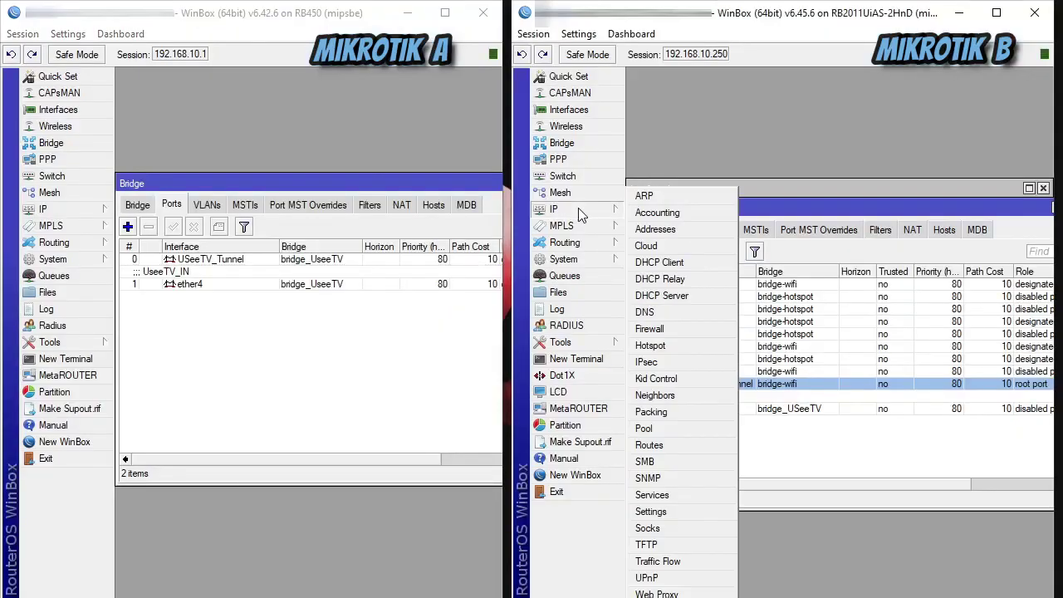
# Start a new IP address on MikroTik B and open the USeeTV_Tunnel address entry on MikroTik A.
pyautogui.click(647, 235)
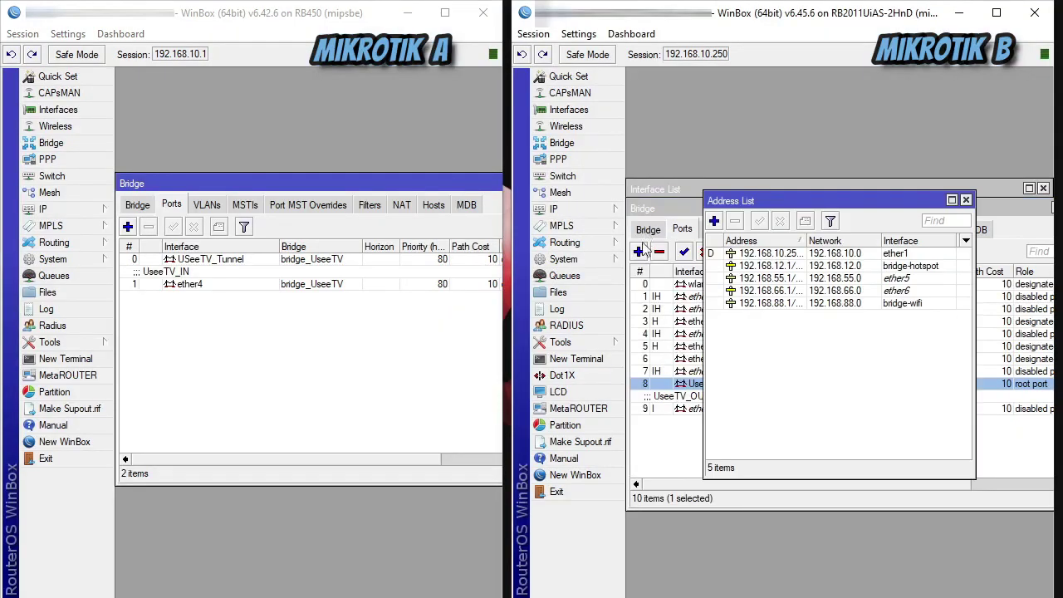
pyautogui.click(713, 221)
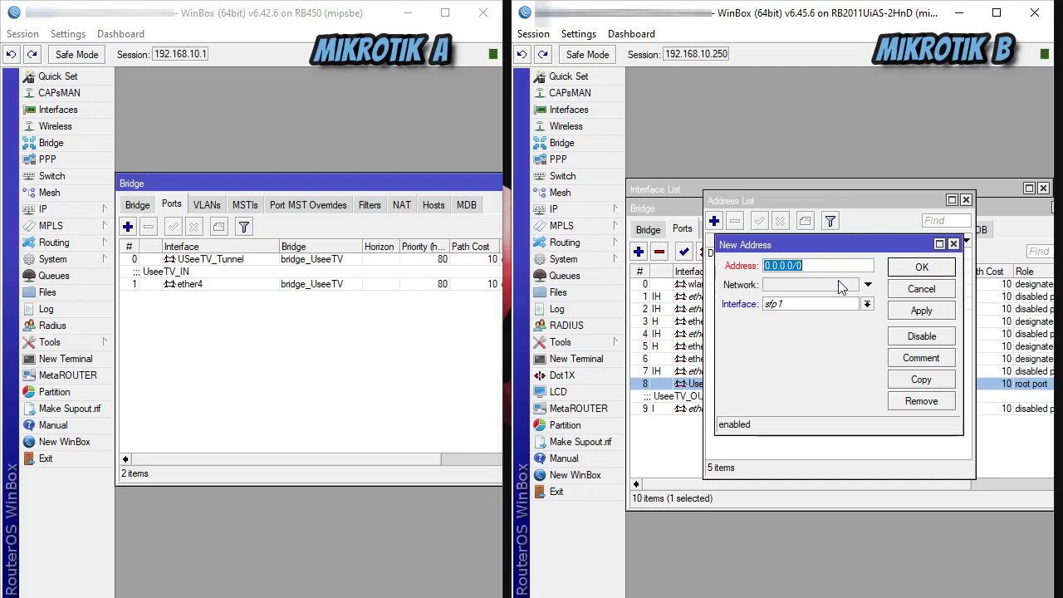
pyautogui.moveTo(474, 182); pyautogui.dragTo(386, 199)
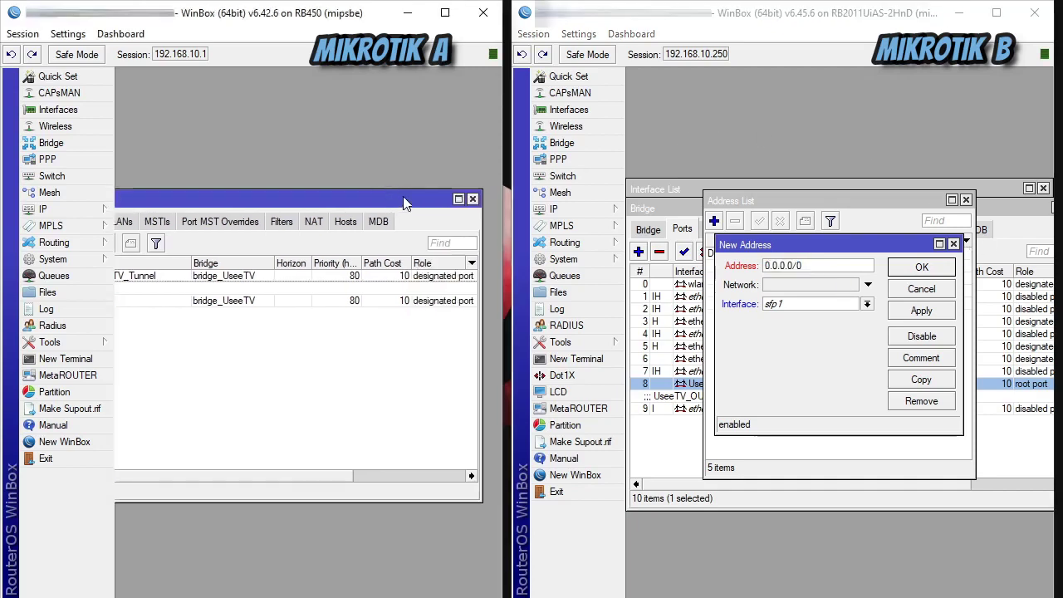
pyautogui.click(472, 201)
pyautogui.click(98, 208)
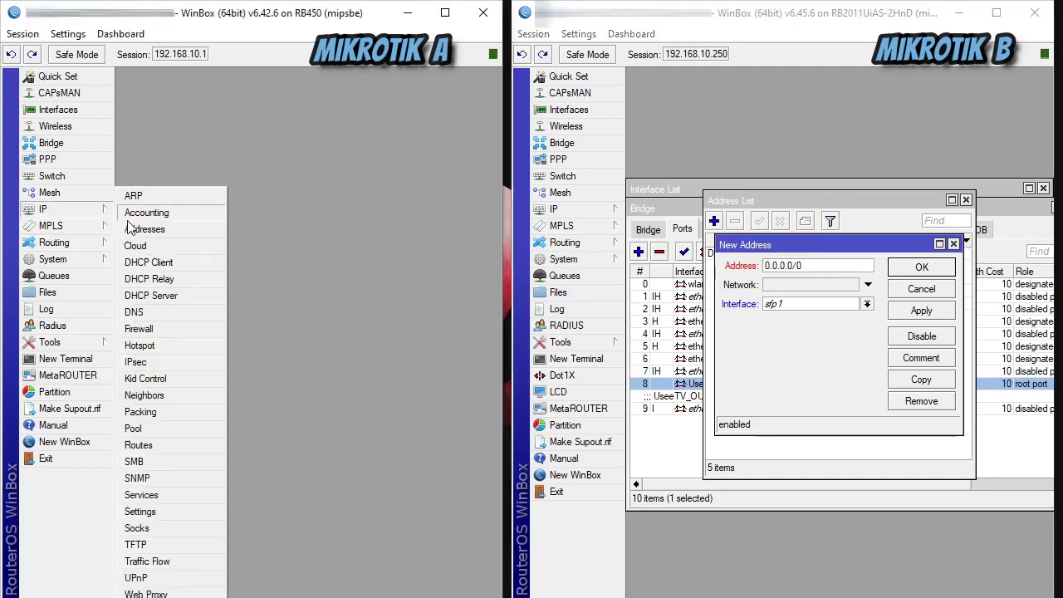
pyautogui.click(137, 226)
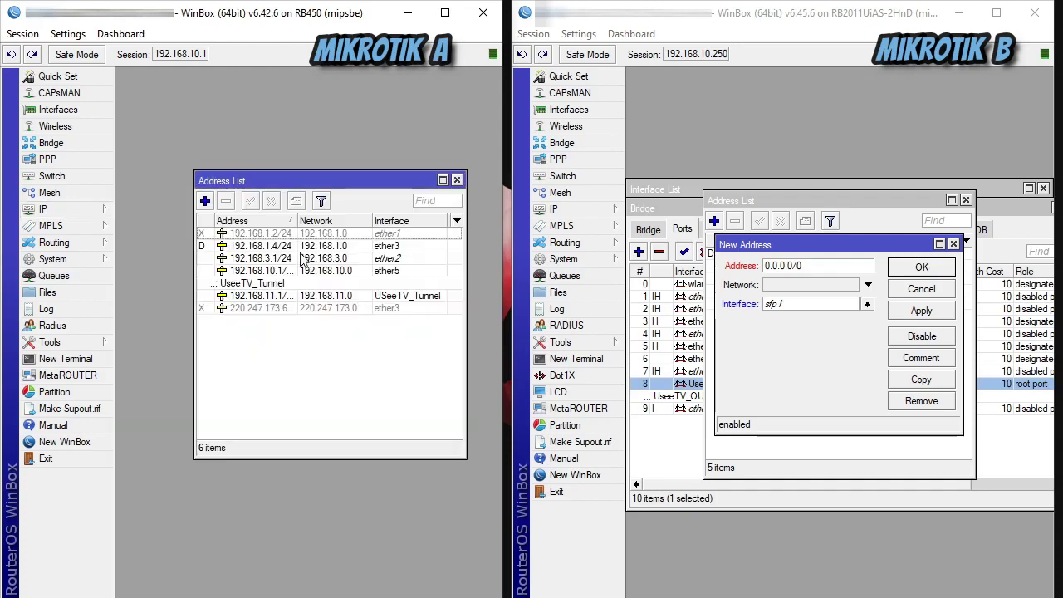
pyautogui.click(264, 296)
pyautogui.doubleClick(255, 295)
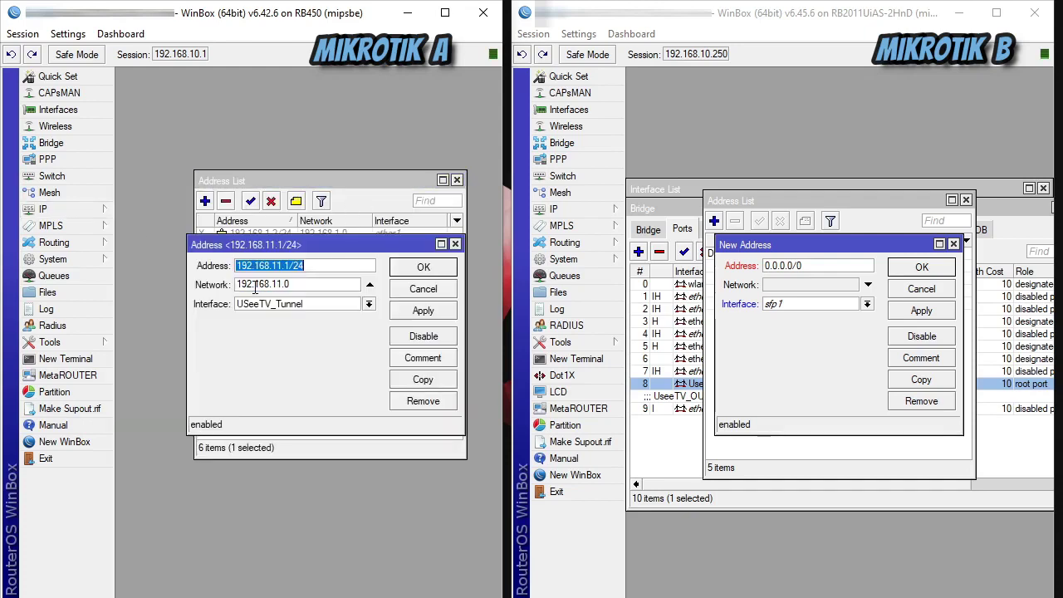
# Copy MikroTik A's tunnel address into MikroTik B's new address, change it to 192.168.11.2/24, and assign it to UseeTV_Tunnel.
pyautogui.hotkey('alt', 'Tab')
pyautogui.write('192')
pyautogui.hotkey('alt', 'Tab')
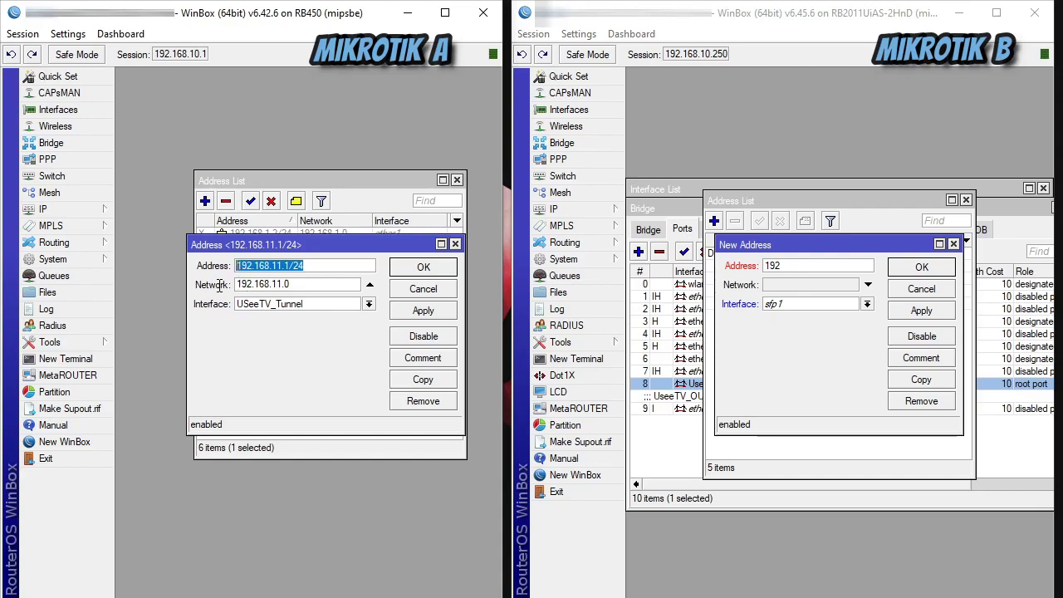
pyautogui.rightClick(255, 267)
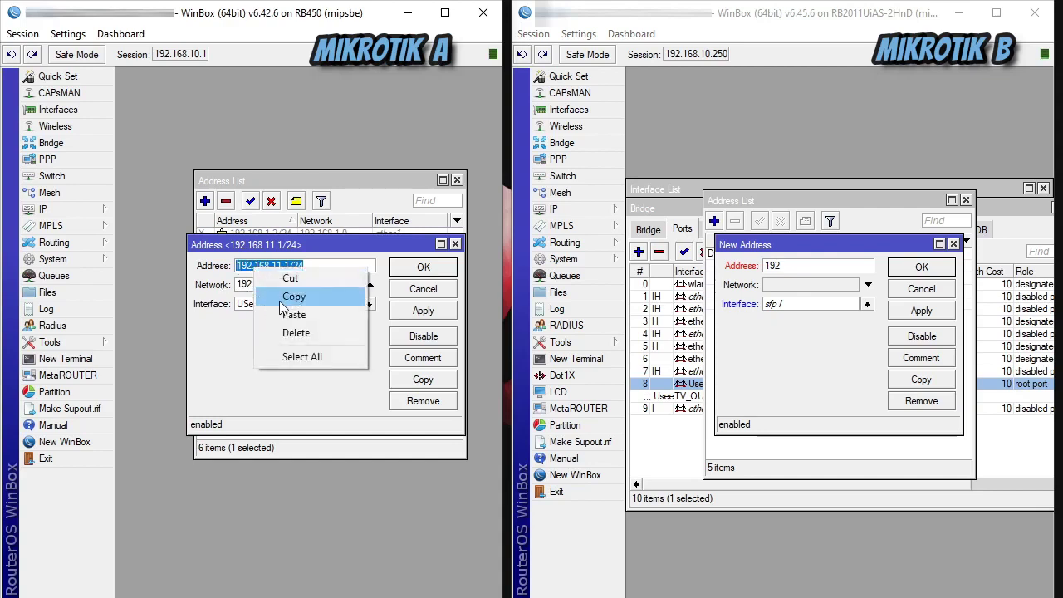
pyautogui.click(292, 297)
pyautogui.click(758, 264)
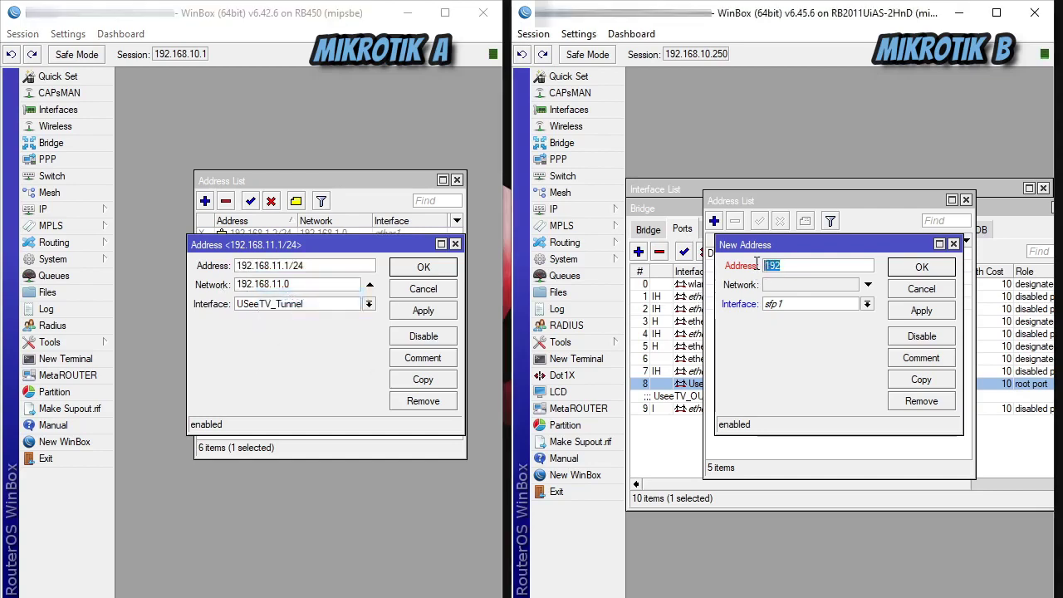
pyautogui.rightClick(776, 270)
pyautogui.click(814, 316)
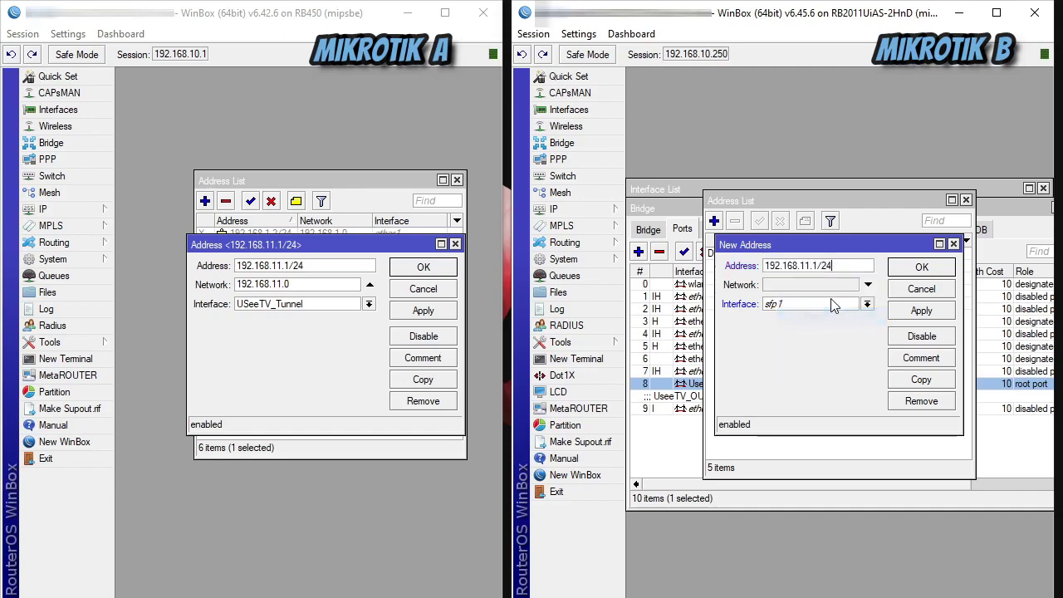
pyautogui.press('BackSpace')
pyautogui.write('2')
pyautogui.click(867, 304)
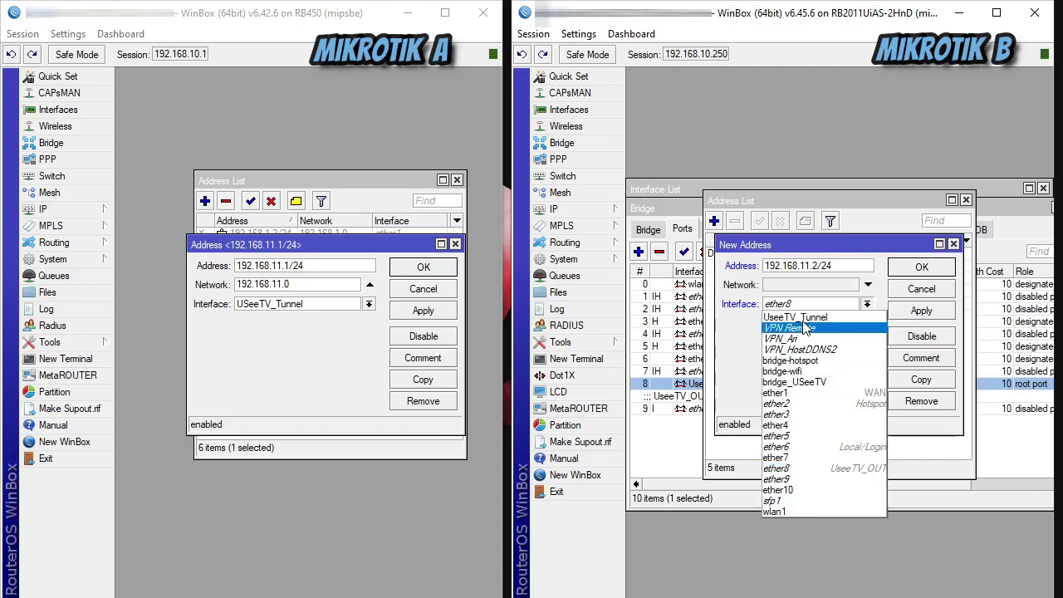
pyautogui.click(812, 320)
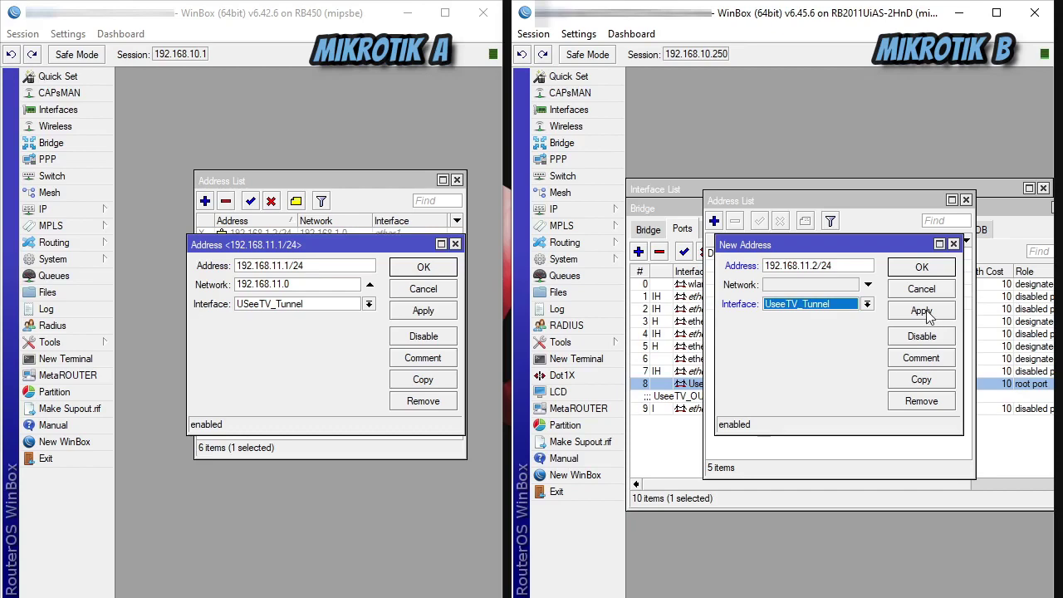
# Comment MikroTik B's new 192.168.11.2/24 address as UseeTV_Tunnel, copied from MikroTik A's entry, and close both address entries.
pyautogui.click(921, 357)
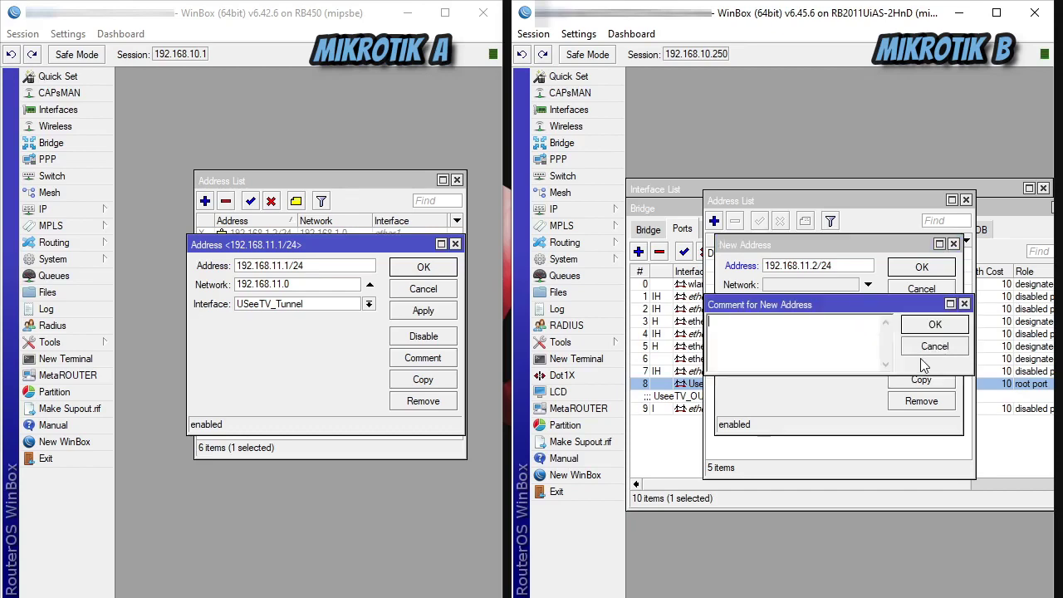
pyautogui.click(423, 357)
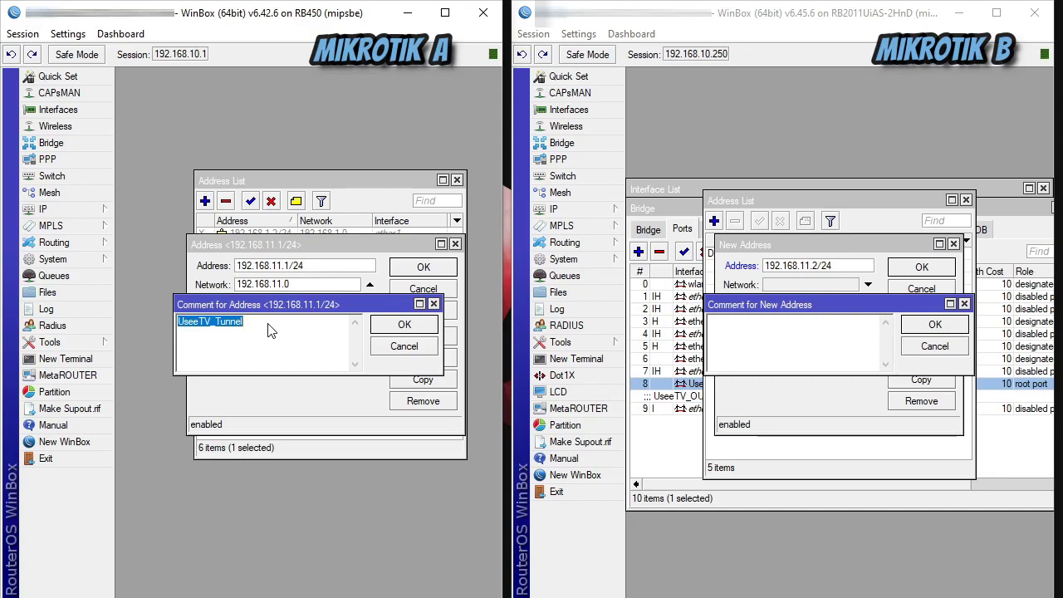
pyautogui.rightClick(231, 322)
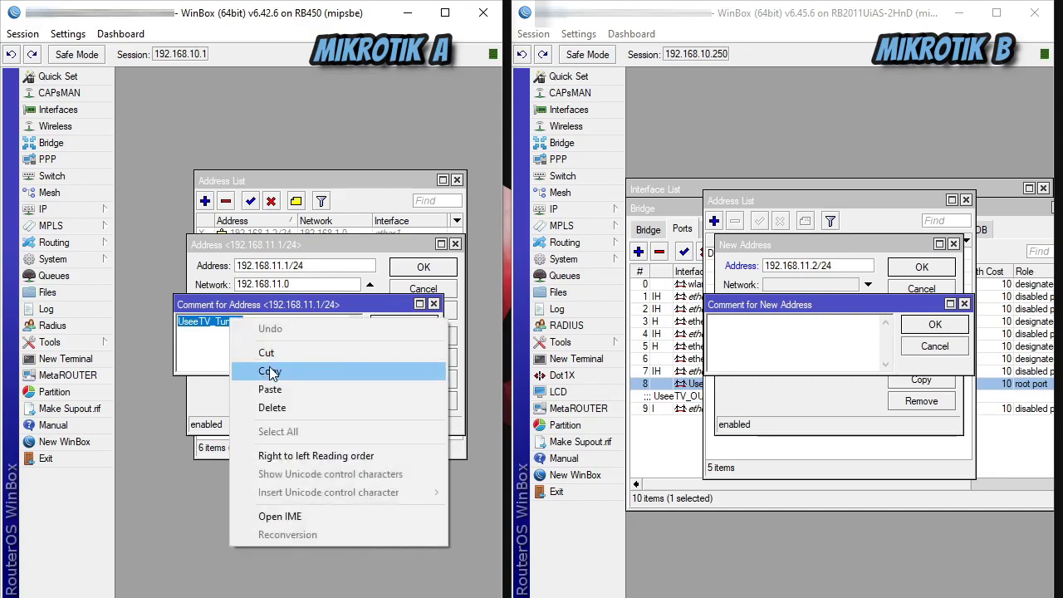
pyautogui.click(269, 370)
pyautogui.click(405, 346)
pyautogui.click(724, 339)
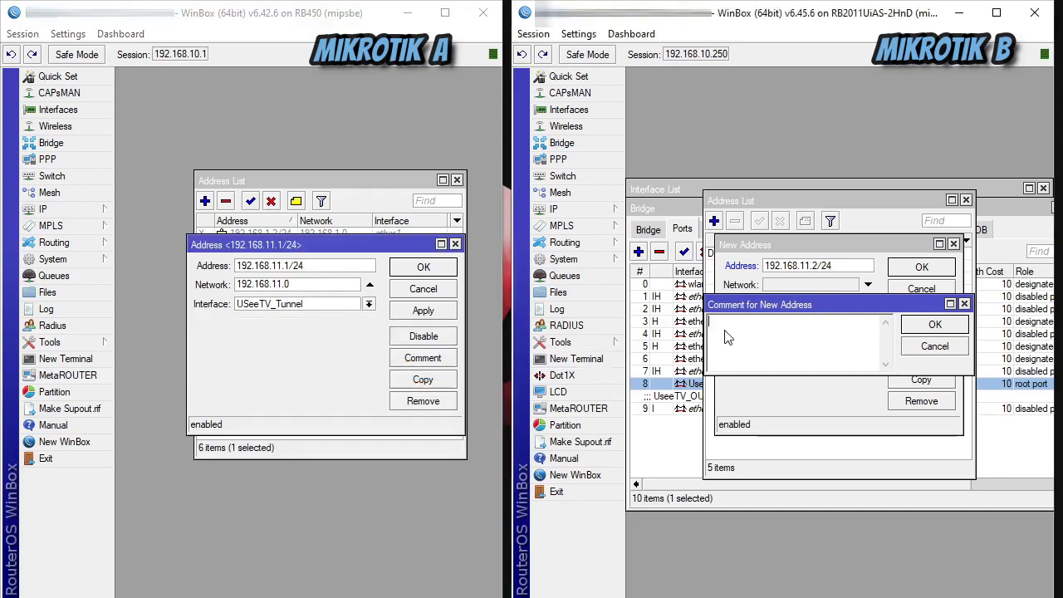
pyautogui.rightClick(726, 331)
pyautogui.click(765, 401)
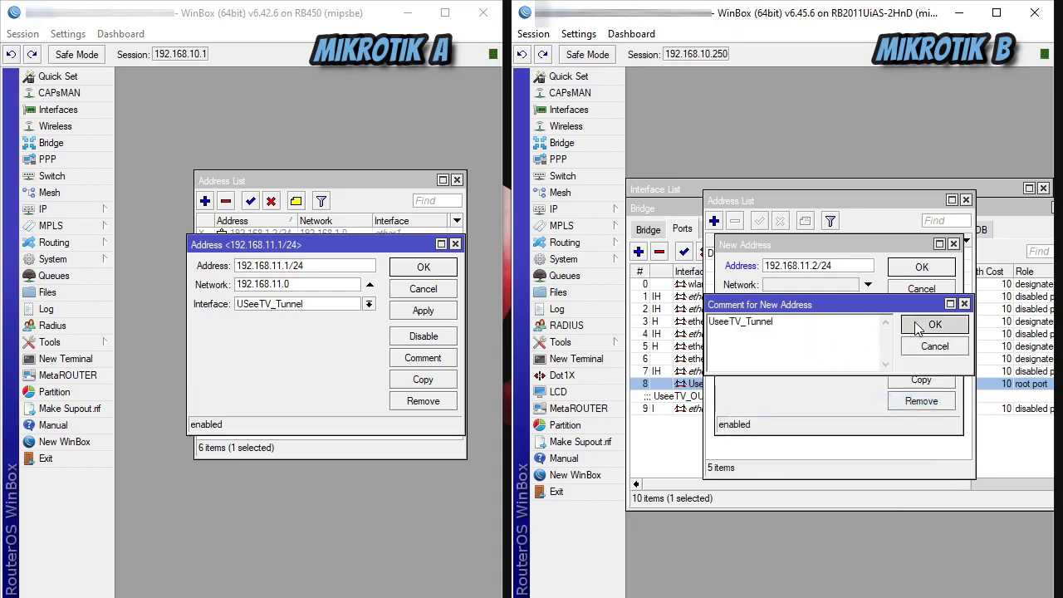
pyautogui.click(922, 325)
pyautogui.click(920, 269)
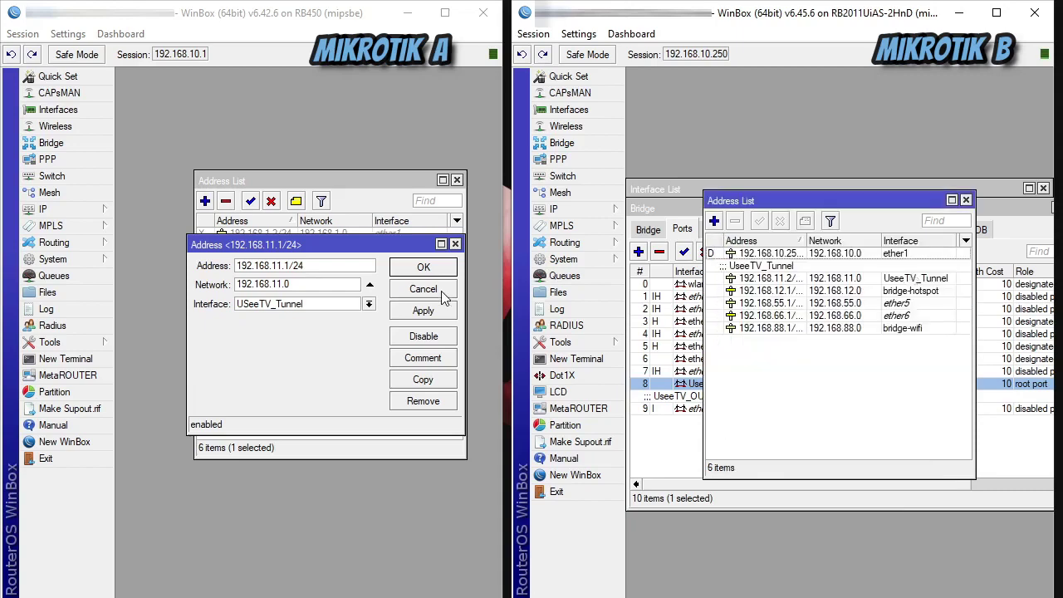
pyautogui.click(424, 267)
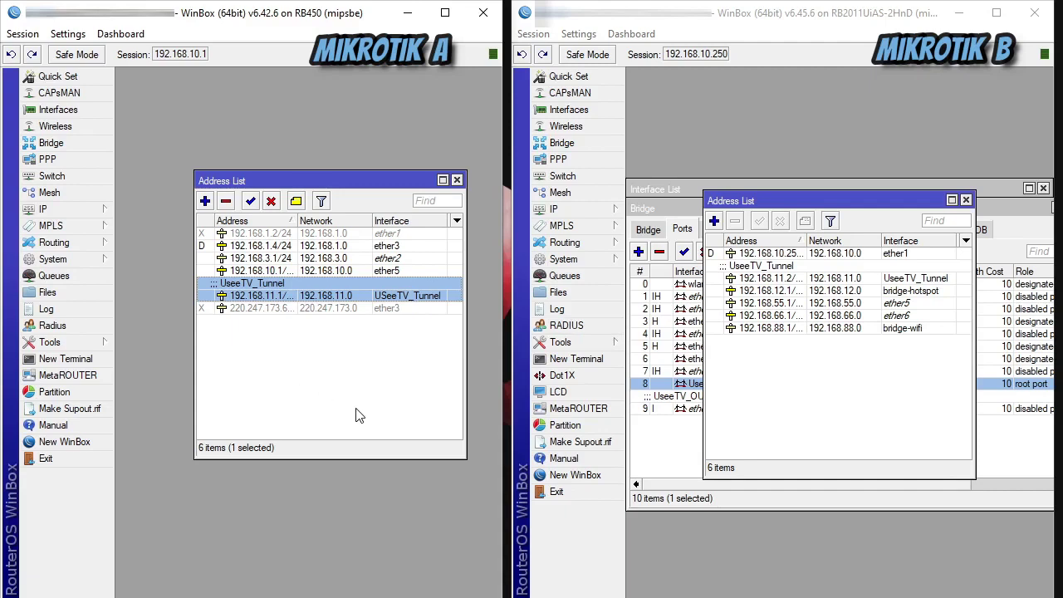
# Widen the Address columns in both routers' address lists and compare the full UseeTV_Tunnel addresses.
pyautogui.moveTo(299, 220); pyautogui.dragTo(312, 221)
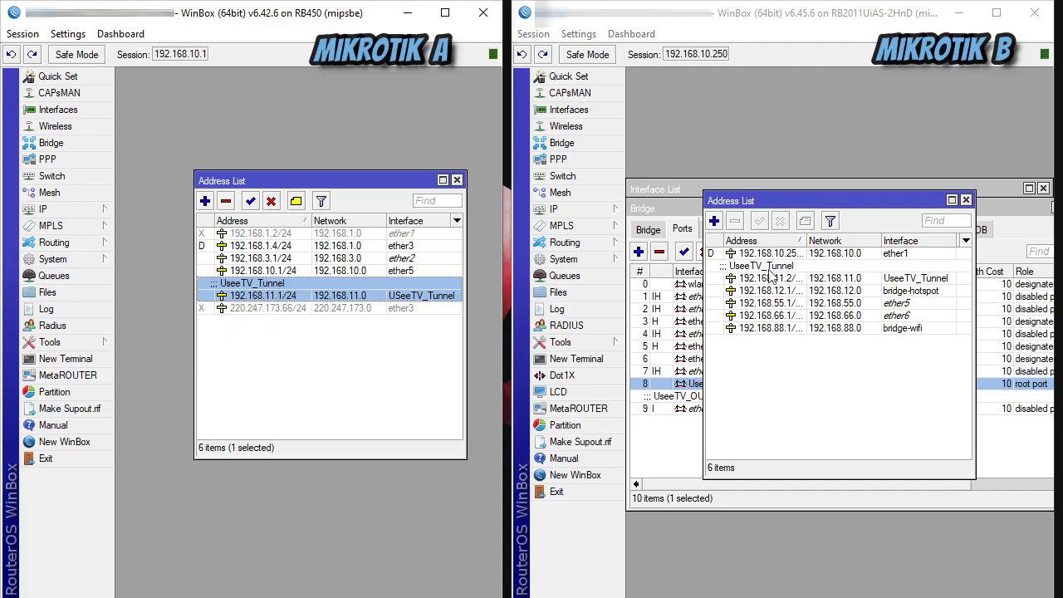
pyautogui.moveTo(807, 243); pyautogui.dragTo(843, 251)
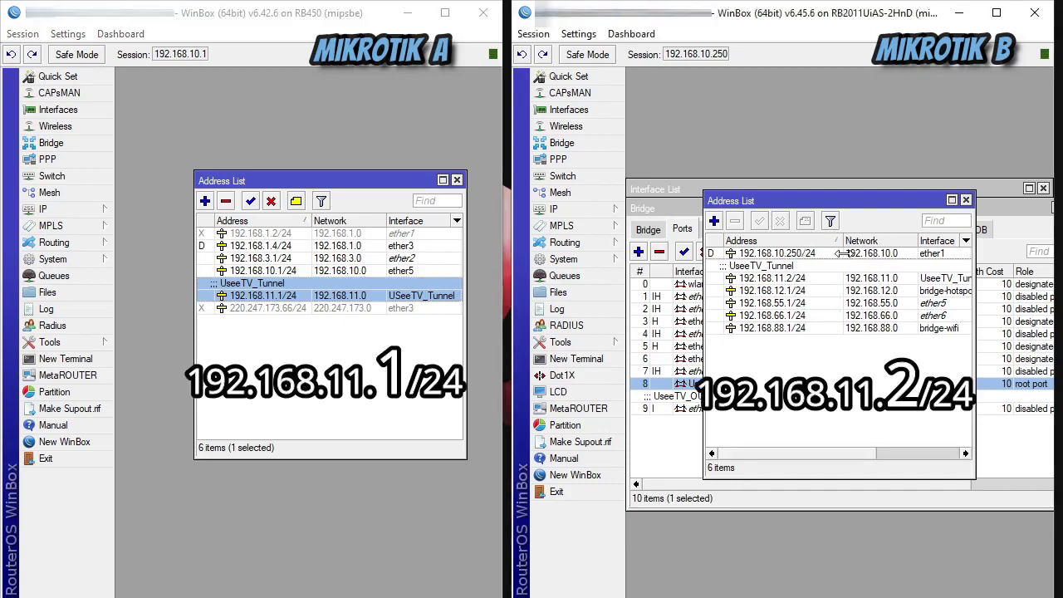
pyautogui.click(804, 279)
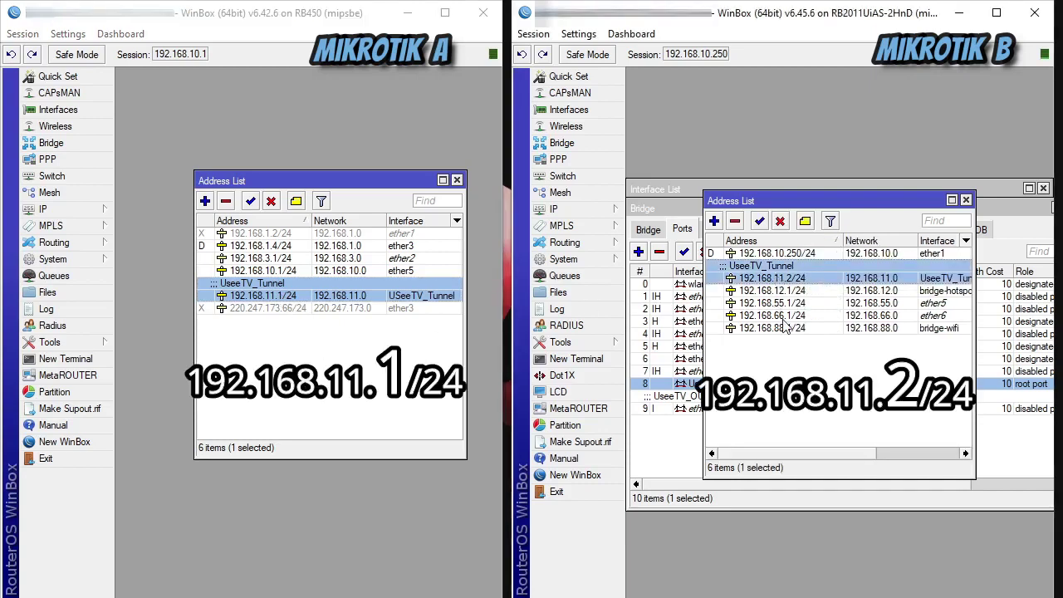
pyautogui.click(793, 406)
pyautogui.doubleClick(772, 280)
pyautogui.click(820, 265)
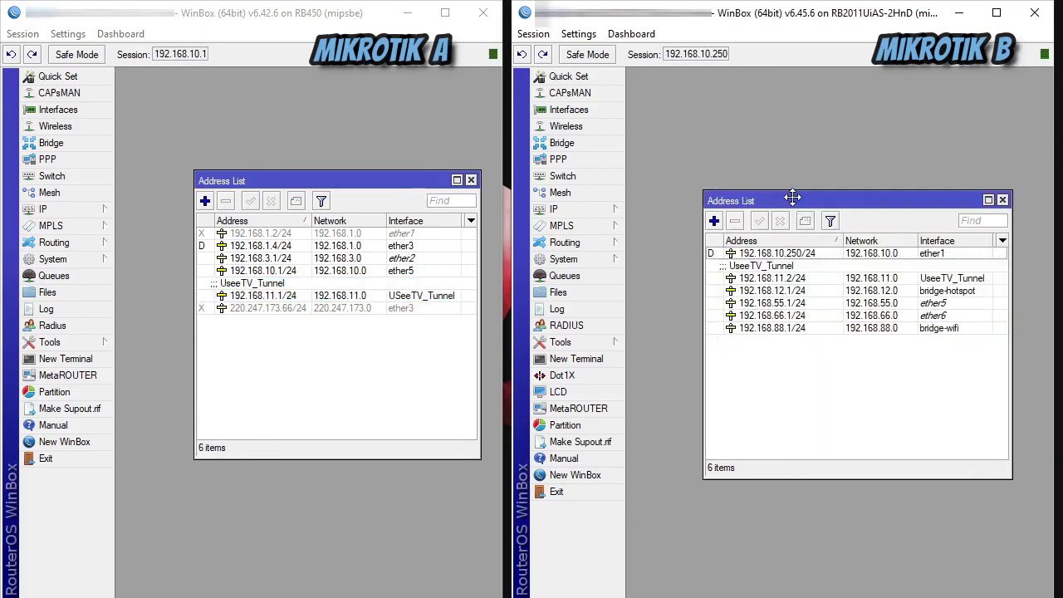
# Move both routers' address lists out of the way and open a terminal on MikroTik A below its list.
pyautogui.moveTo(793, 198); pyautogui.dragTo(784, 182)
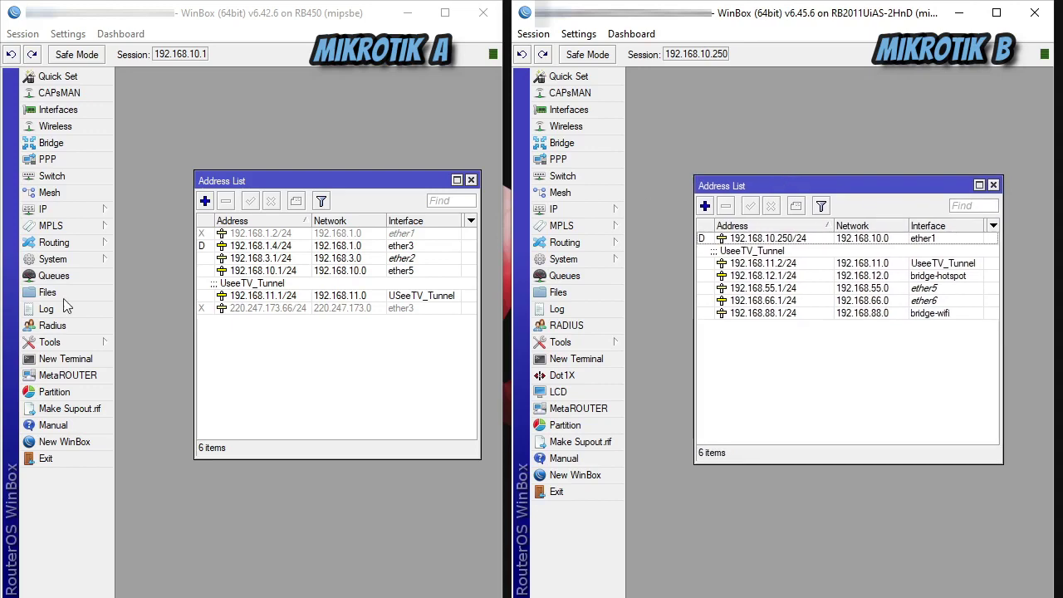
pyautogui.moveTo(324, 188); pyautogui.dragTo(254, 93)
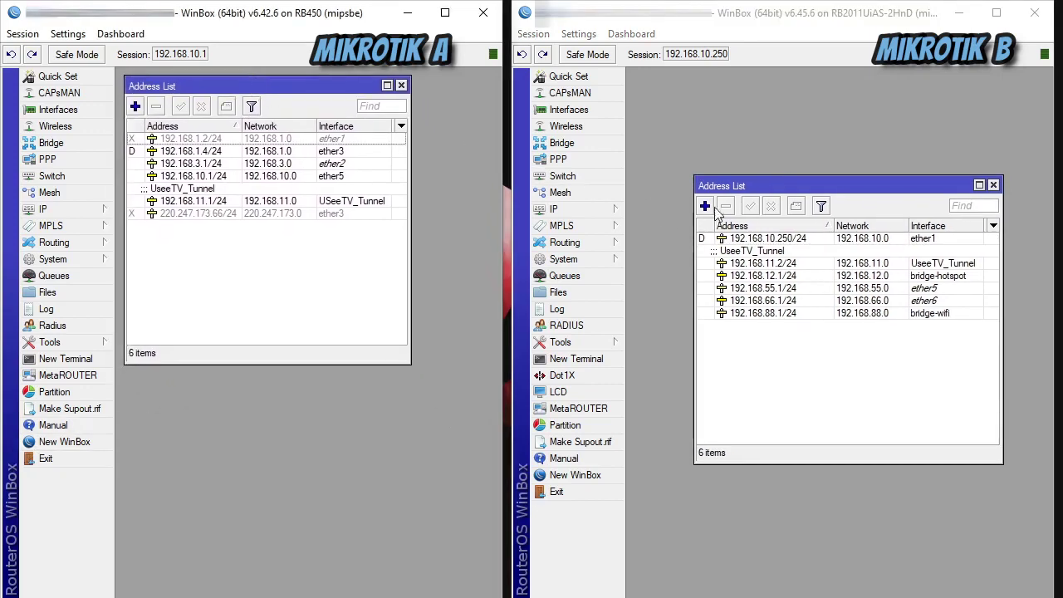
pyautogui.moveTo(742, 185); pyautogui.dragTo(673, 94)
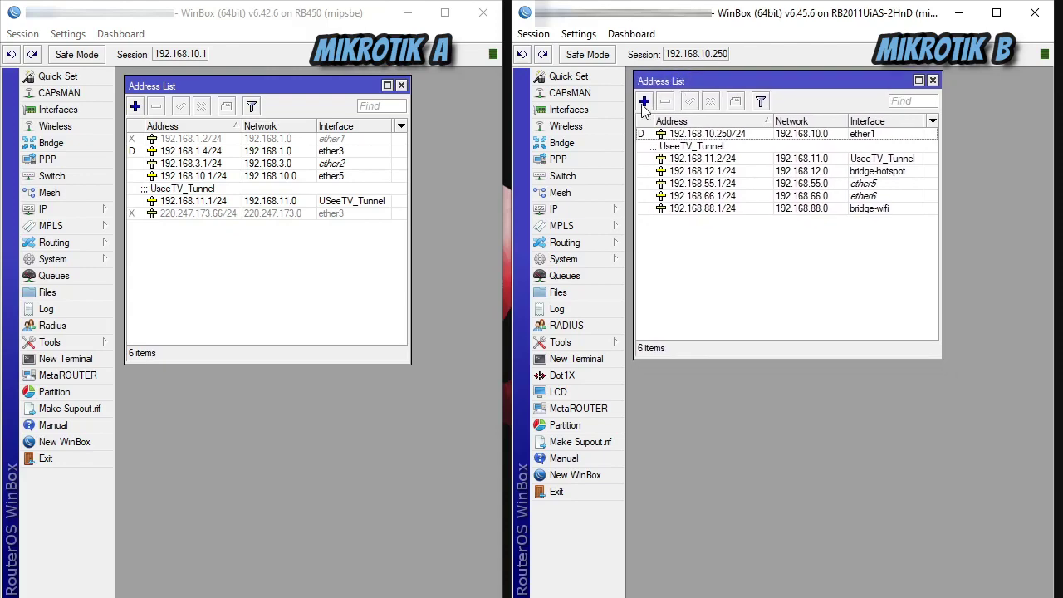
pyautogui.click(64, 359)
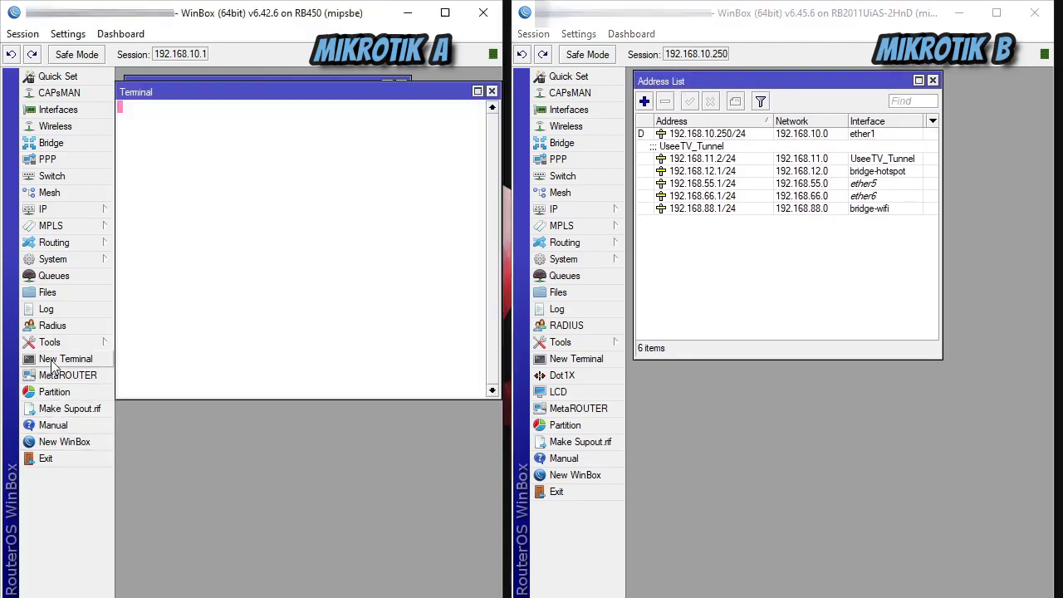
pyautogui.moveTo(241, 93); pyautogui.dragTo(246, 240)
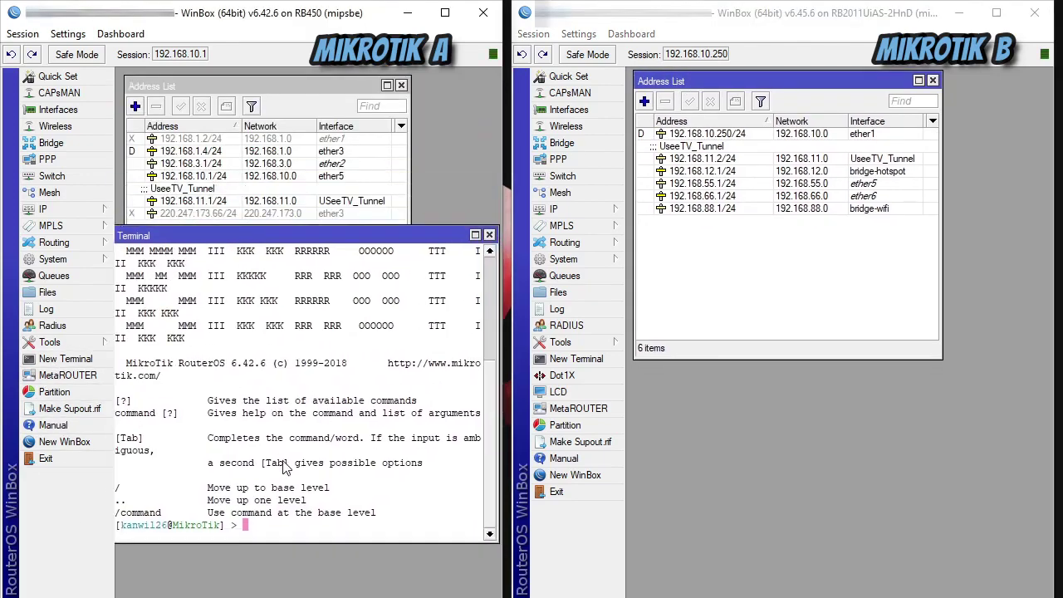
# Ping MikroTik B's tunnel address 192.168.11.2 from MikroTik A's terminal, copying the address from its entry.
pyautogui.doubleClick(707, 158)
pyautogui.moveTo(820, 265); pyautogui.dragTo(782, 265)
pyautogui.rightClick(781, 266)
pyautogui.click(809, 300)
pyautogui.click(971, 288)
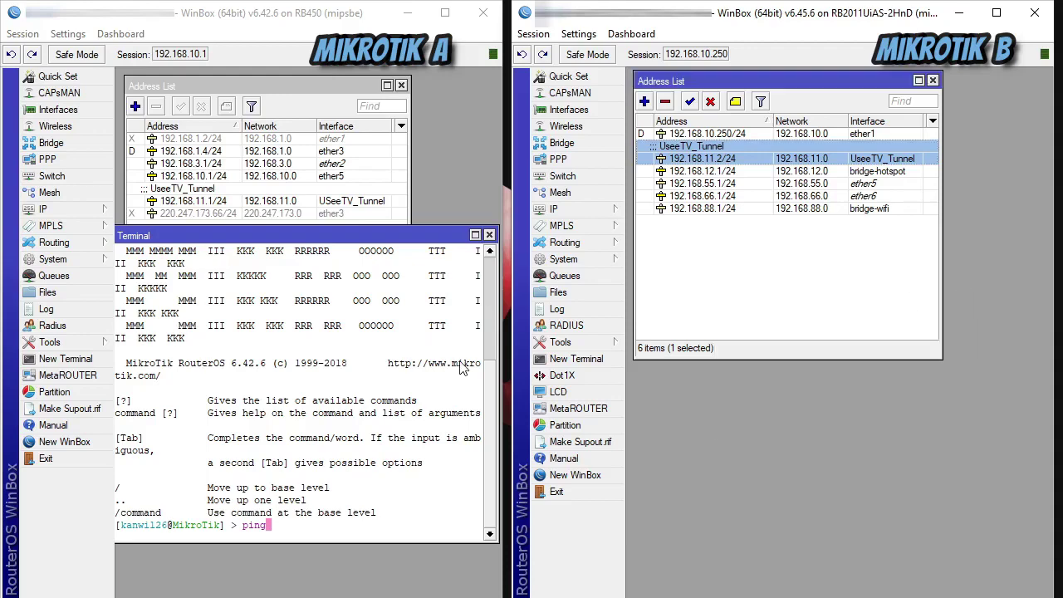
pyautogui.rightClick(275, 529)
pyautogui.click(316, 510)
pyautogui.press('Return')
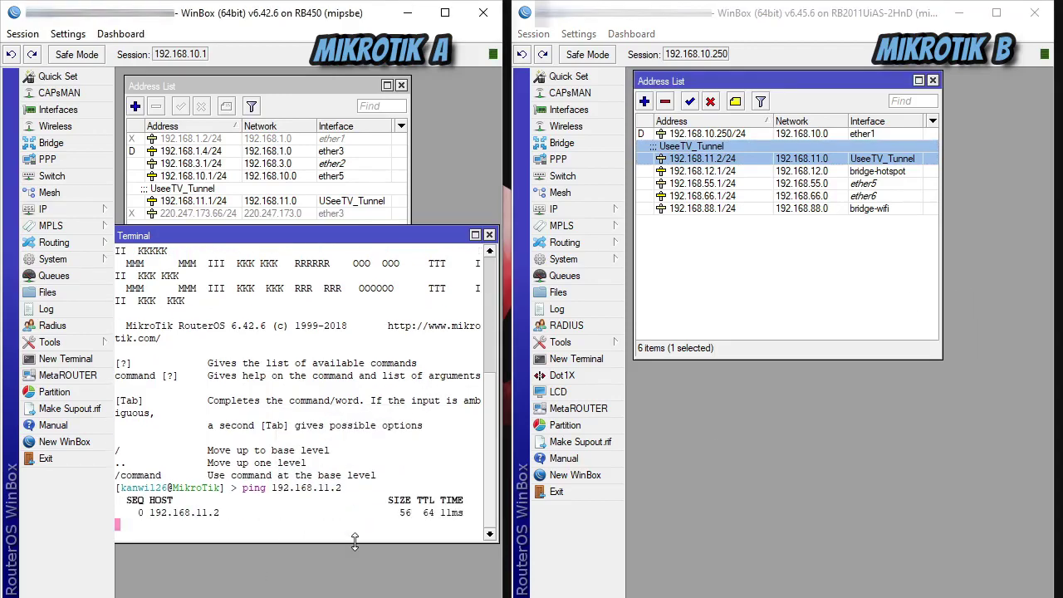
# Open a terminal on MikroTik B and ping MikroTik A's tunnel address 192.168.11.1, copied from its entry.
pyautogui.click(576, 359)
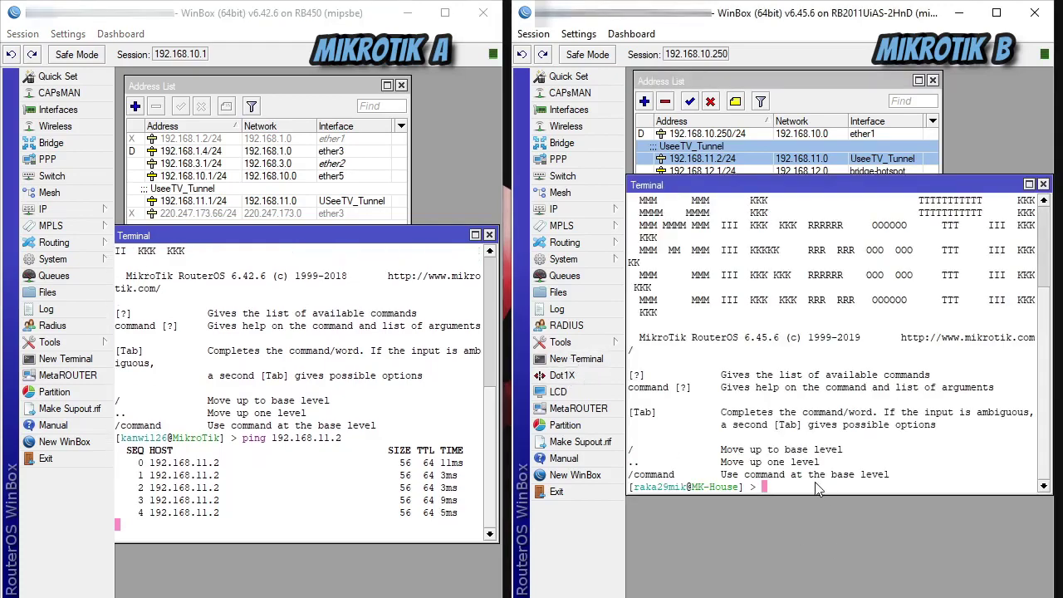
pyautogui.moveTo(714, 185); pyautogui.dragTo(716, 246)
pyautogui.write('ping')
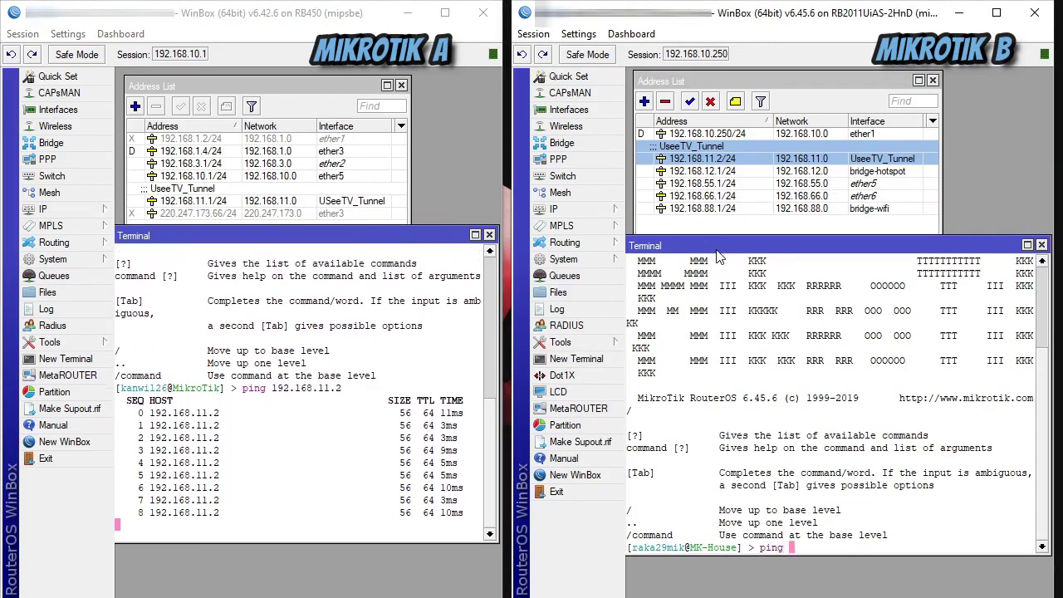
pyautogui.click(217, 139)
pyautogui.doubleClick(190, 202)
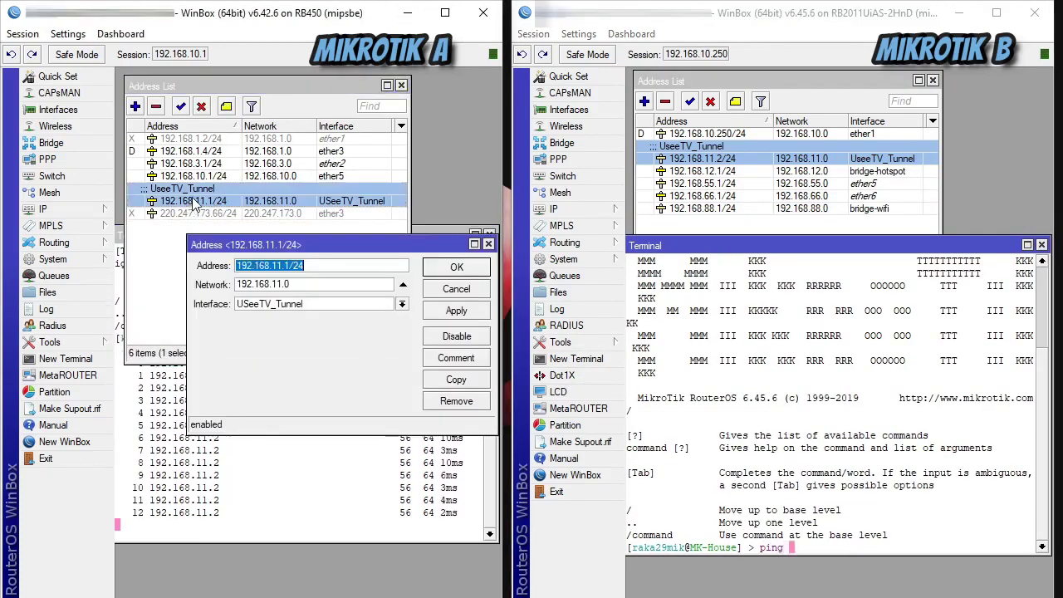
pyautogui.moveTo(296, 266); pyautogui.dragTo(236, 265)
pyautogui.rightClick(244, 268)
pyautogui.click(283, 295)
pyautogui.click(456, 288)
pyautogui.rightClick(804, 546)
pyautogui.click(871, 533)
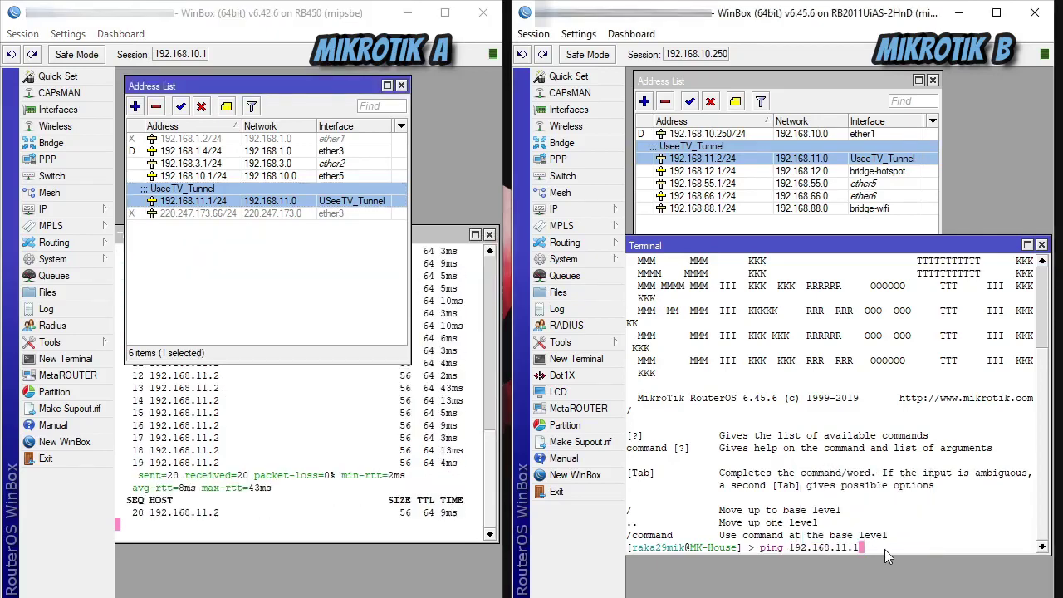
pyautogui.press('Return')
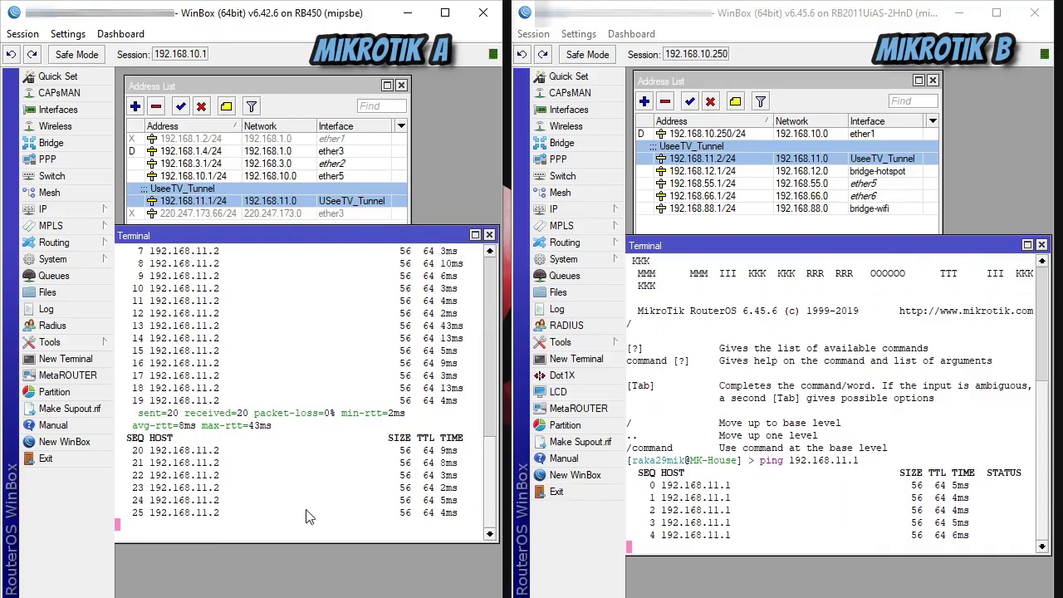
pyautogui.click(835, 529)
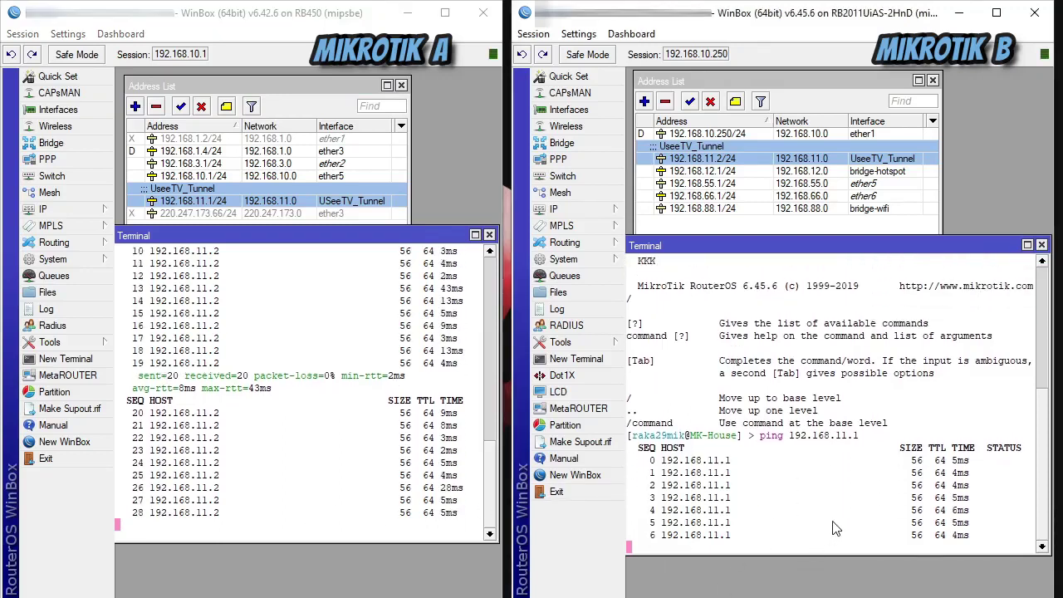
# Close the terminals and address lists on both routers.
pyautogui.click(1042, 245)
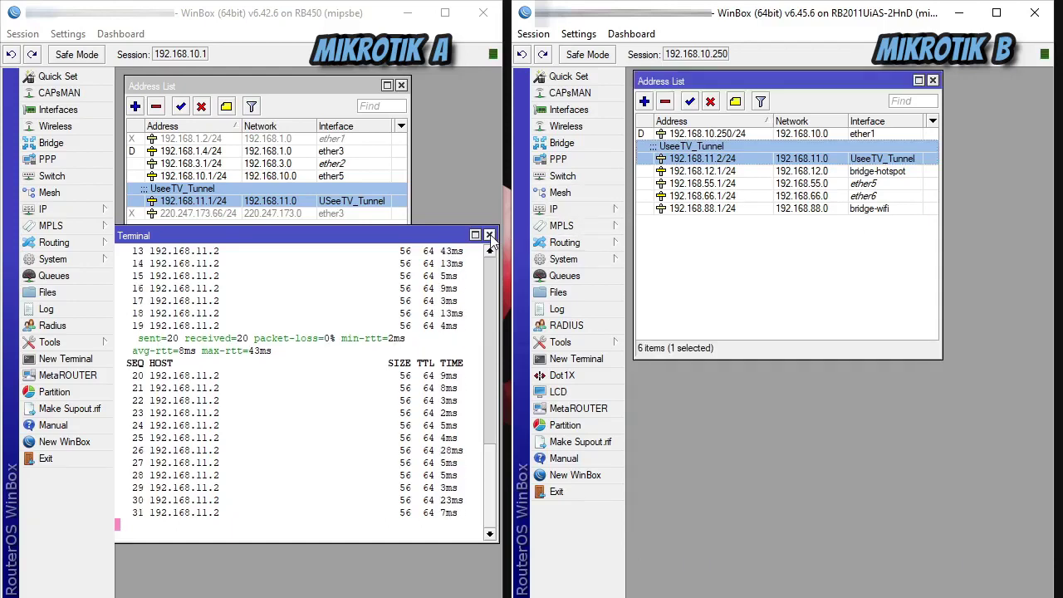
pyautogui.click(490, 235)
pyautogui.click(933, 79)
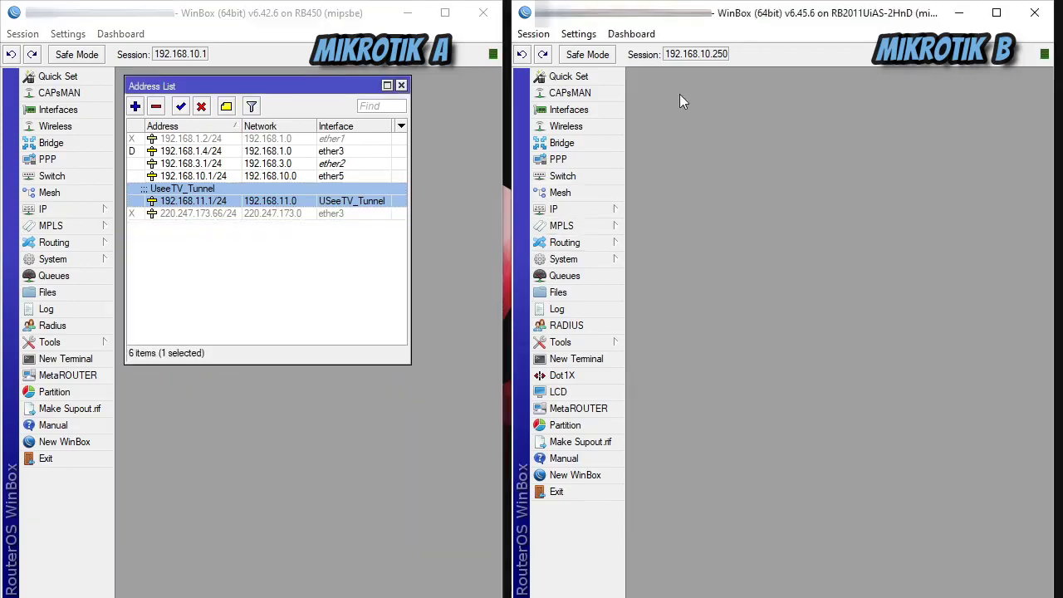
pyautogui.click(401, 86)
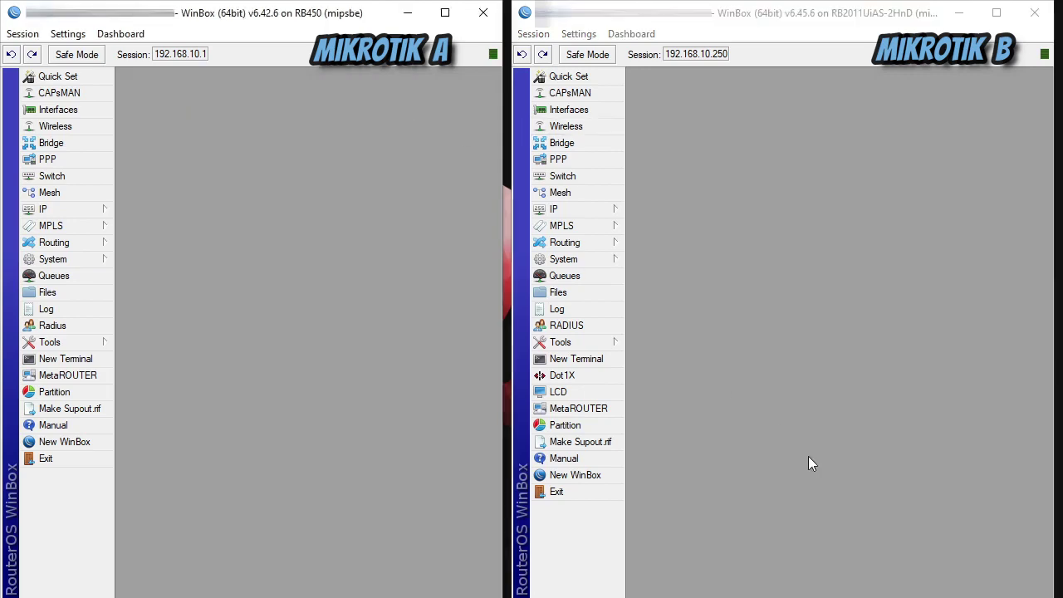